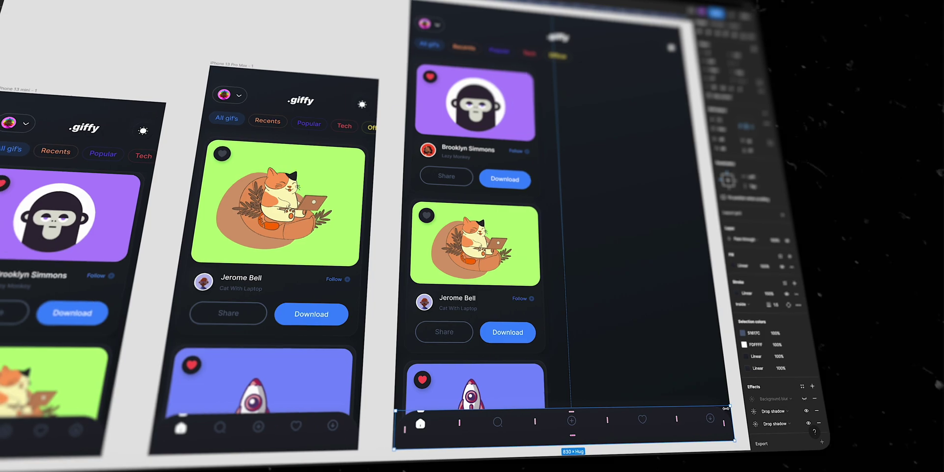
Inspect the Header, Tags, scrolling frame and Menu layers, then marquee-select the five nav icons.
{"action": "left_click_drag", "start_coordinate": [534, 105], "coordinate": [682, 136]}
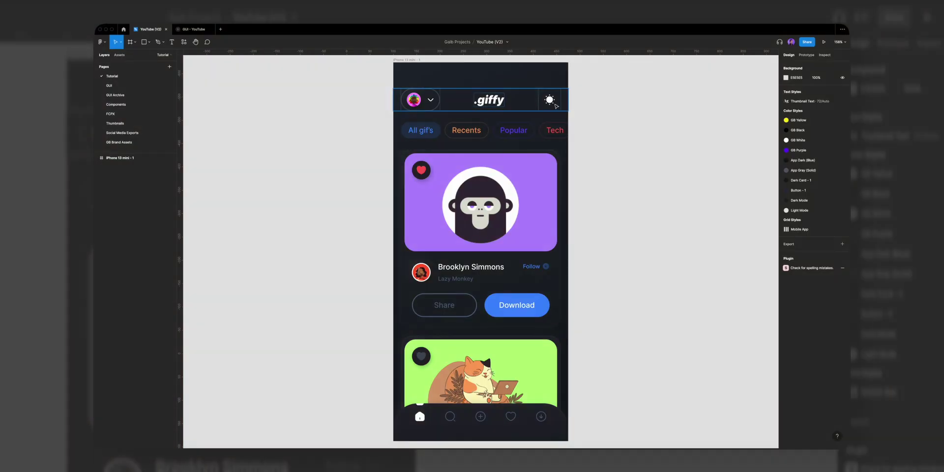
{"action": "left_click", "coordinate": [556, 105]}
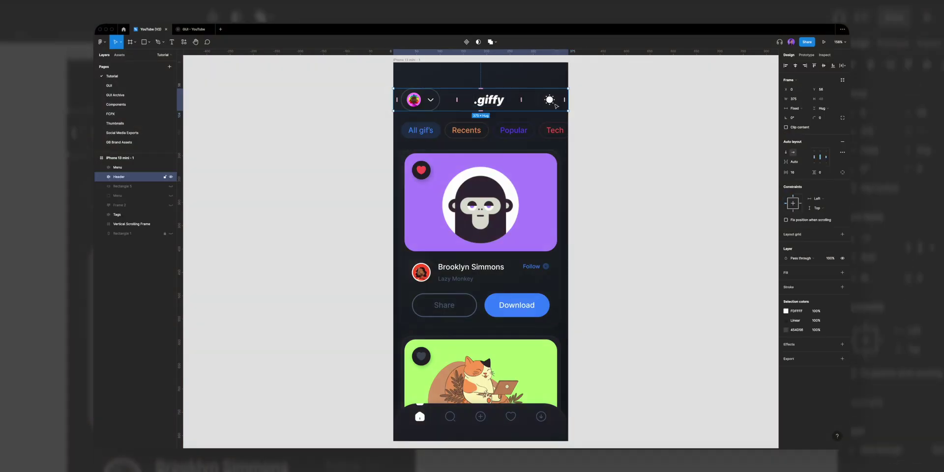
{"action": "left_click", "coordinate": [588, 121]}
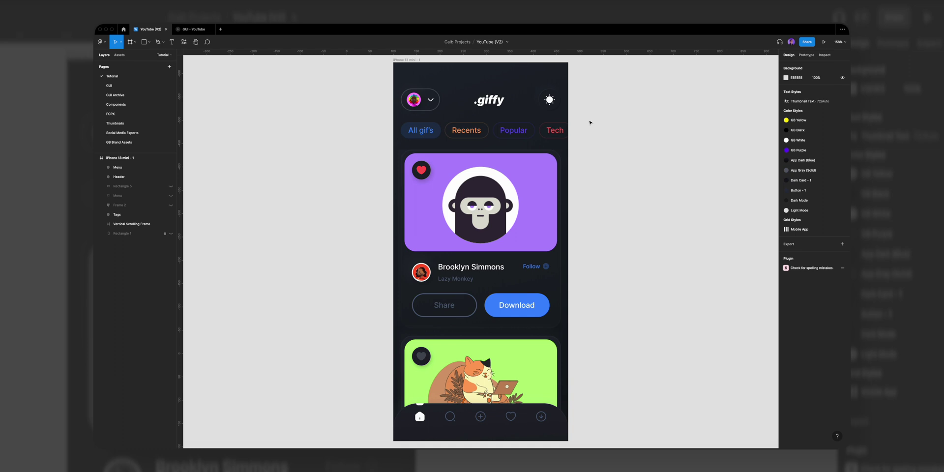
{"action": "left_click", "coordinate": [558, 107]}
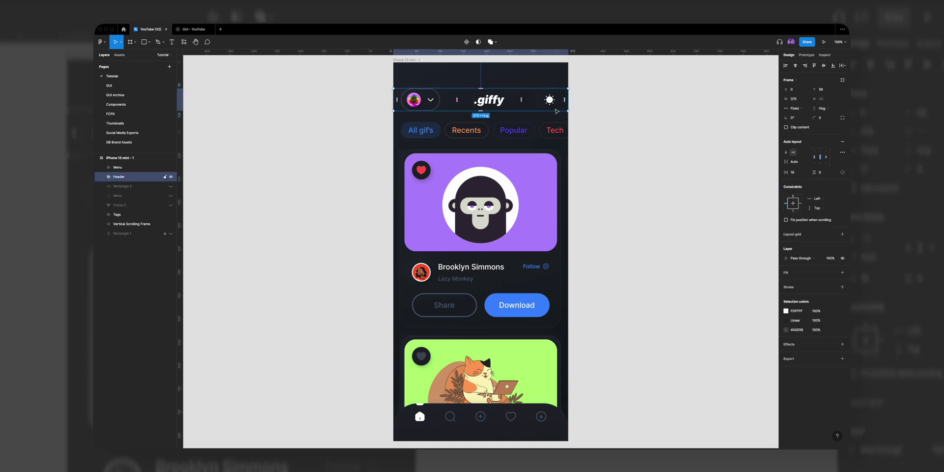
{"action": "left_click", "coordinate": [558, 128]}
{"action": "left_click", "coordinate": [545, 171]}
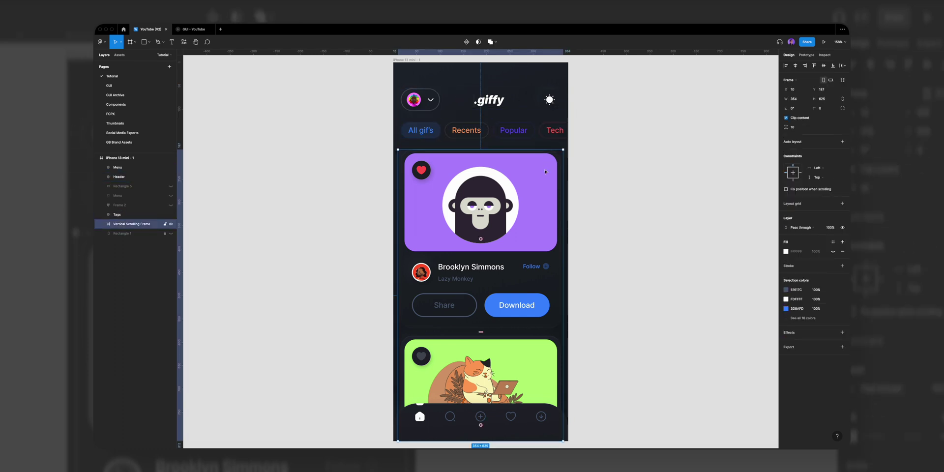
{"action": "left_click", "coordinate": [527, 422]}
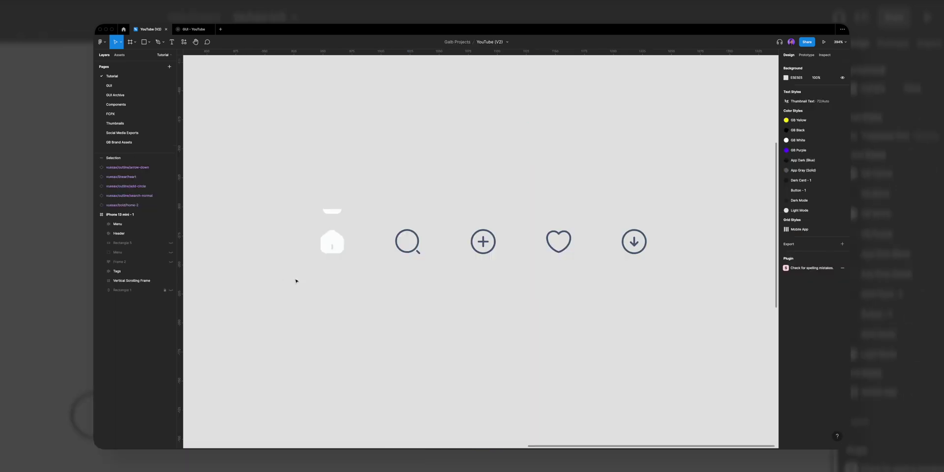
{"action": "left_click_drag", "start_coordinate": [283, 280], "coordinate": [688, 236]}
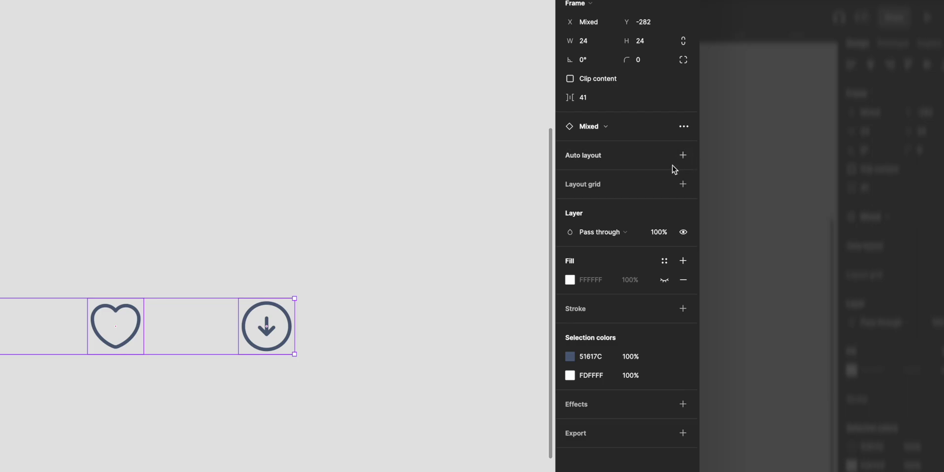
Wrap the five selected icons in a new auto layout frame, Frame 18, using Shift+A.
{"action": "left_click", "coordinate": [683, 156]}
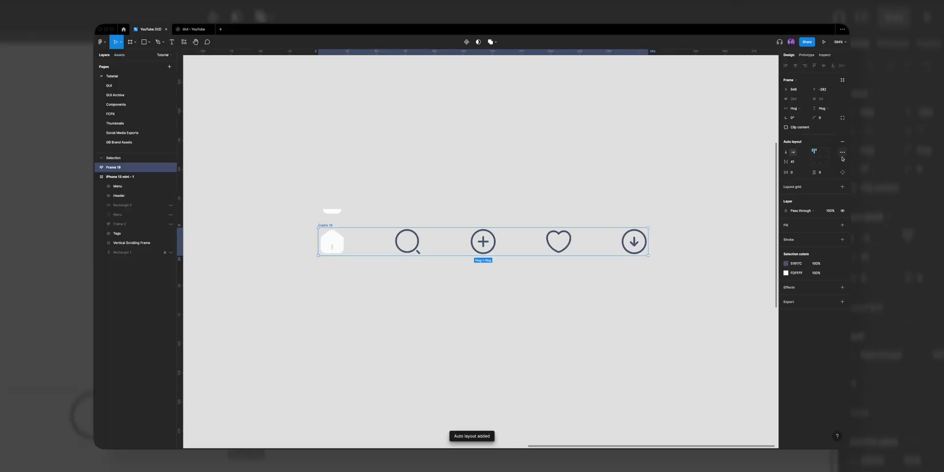
{"action": "key", "text": "shift+a"}
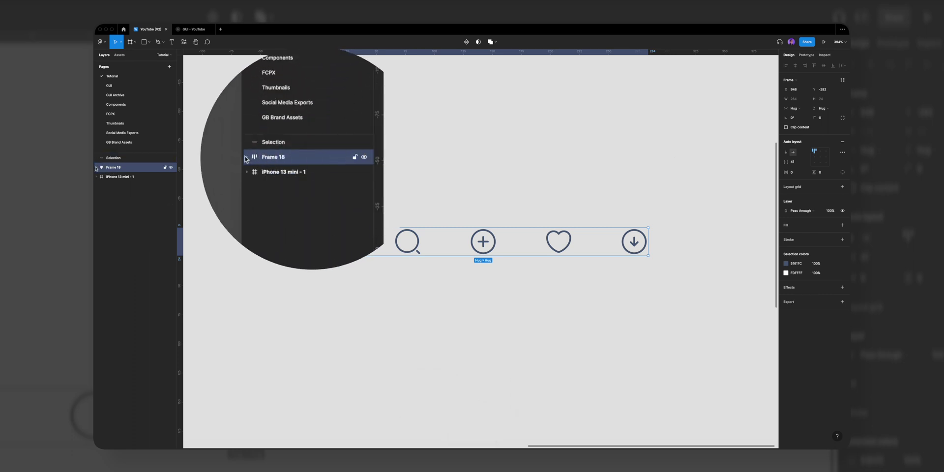
{"action": "left_click", "coordinate": [96, 167]}
{"action": "left_click", "coordinate": [96, 167]}
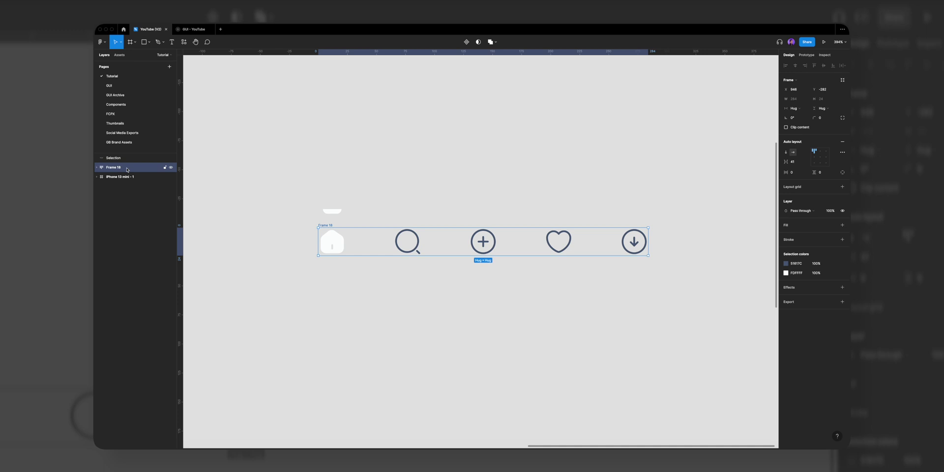
{"action": "scroll", "coordinate": [777, 153], "scroll_direction": "down", "scroll_amount": 3}
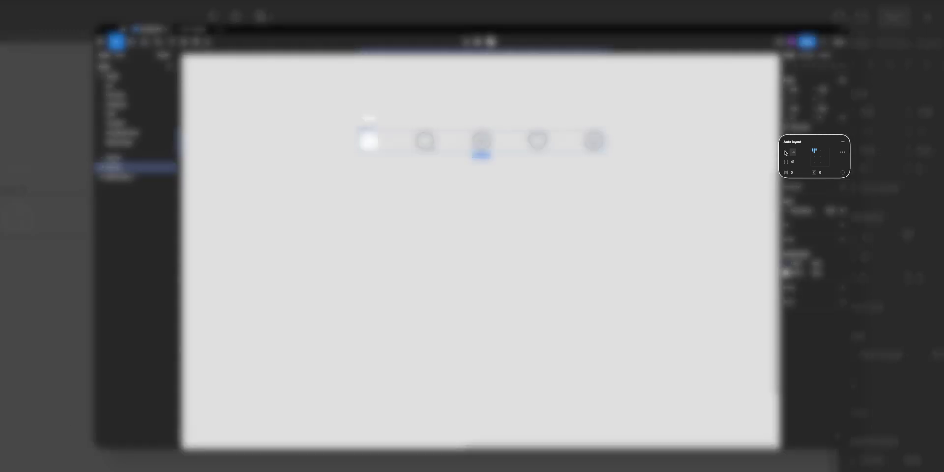
Keep Frame 18 horizontal after trying vertical, and adjust its icon spacing and padding.
{"action": "left_click", "coordinate": [786, 153]}
{"action": "left_click", "coordinate": [794, 153]}
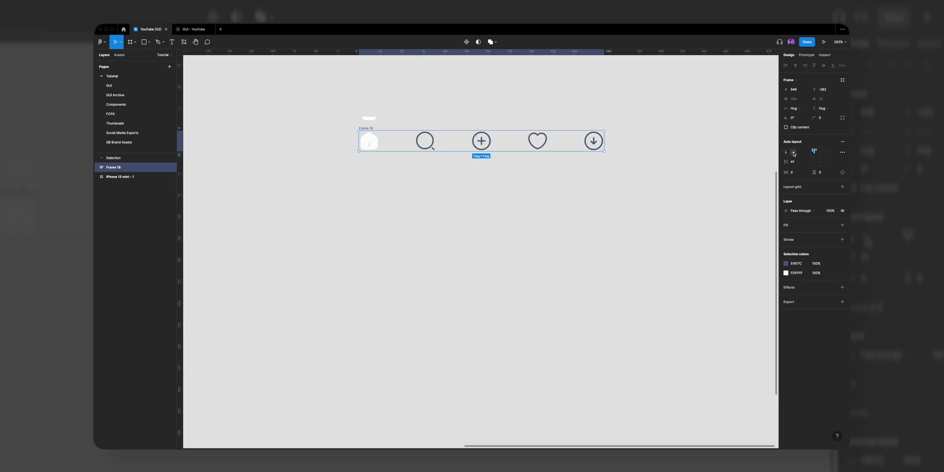
{"action": "left_click", "coordinate": [786, 153]}
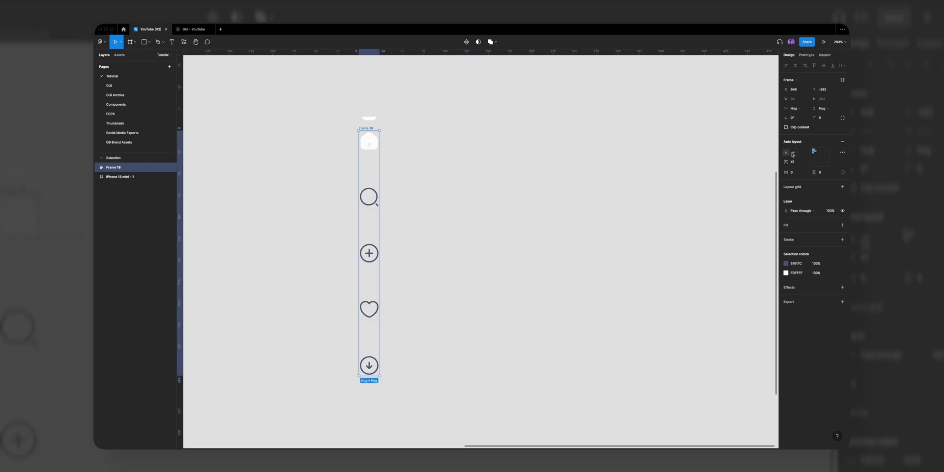
{"action": "left_click", "coordinate": [793, 153]}
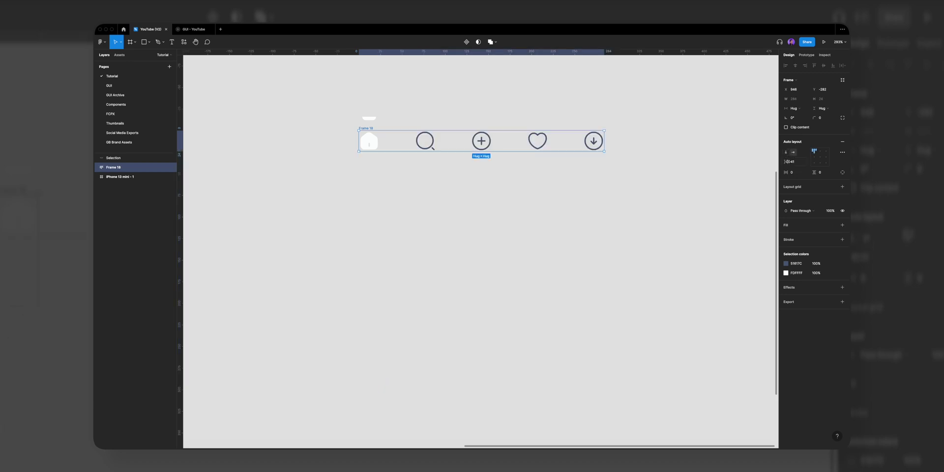
{"action": "left_click_drag", "start_coordinate": [786, 162], "coordinate": [792, 181]}
{"action": "scroll", "coordinate": [482, 227], "scroll_direction": "up", "scroll_amount": 3}
{"action": "left_click", "coordinate": [842, 172]}
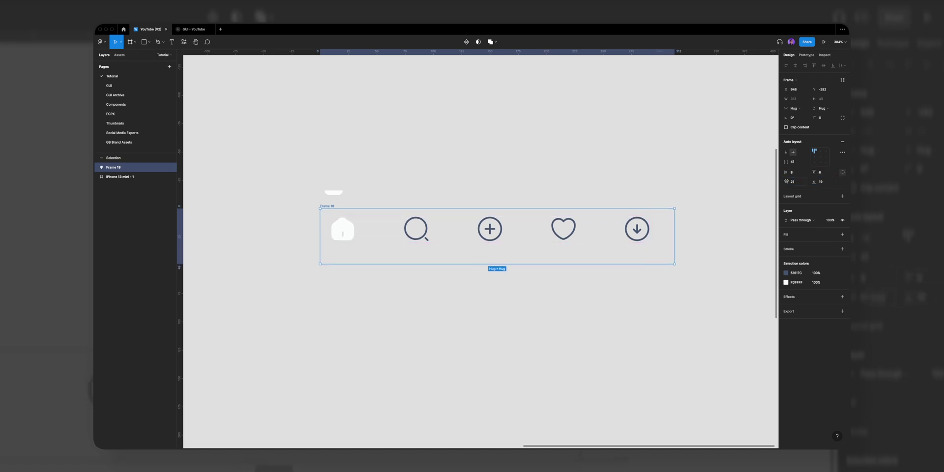
Set the icon row spacing to 41 and horizontal padding to 45.
{"action": "left_click", "coordinate": [842, 172]}
{"action": "left_click", "coordinate": [585, 150]}
{"action": "left_click", "coordinate": [588, 168]}
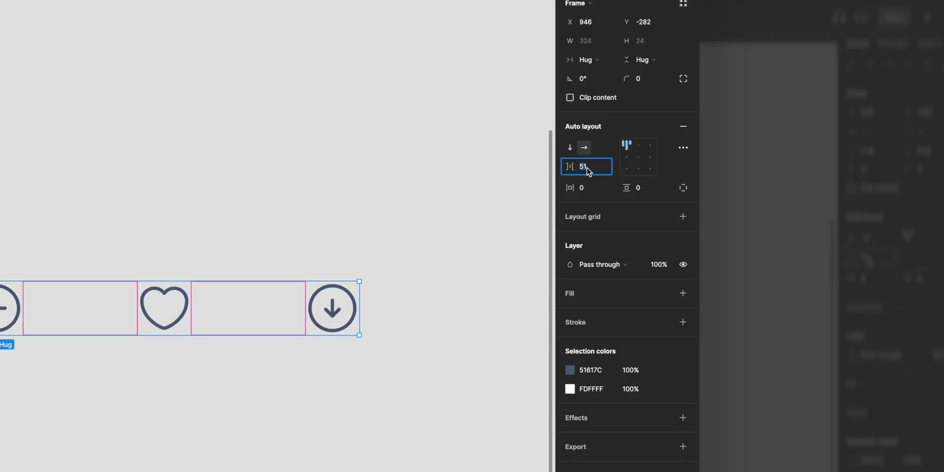
{"action": "type", "text": "41"}
{"action": "key", "text": "Return"}
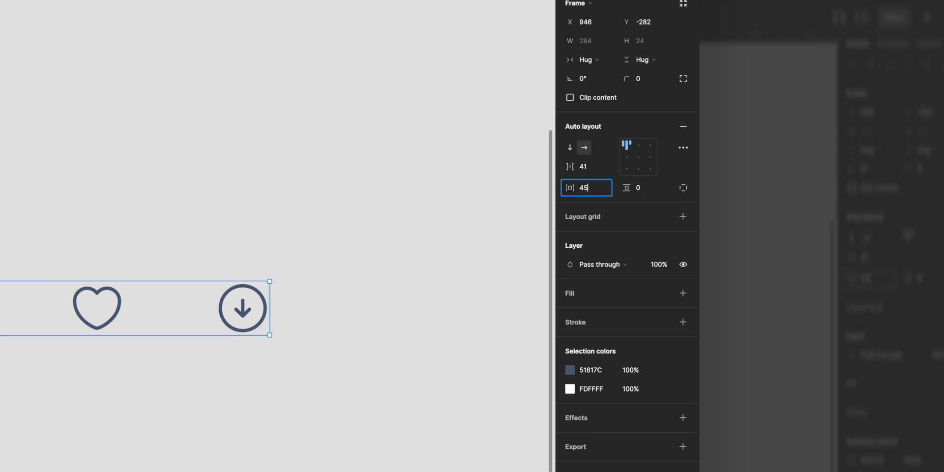
{"action": "type", "text": "45"}
{"action": "key", "text": "Return"}
Use individual padding with 16 top and 41 bottom, then test stretching the row.
{"action": "left_click", "coordinate": [683, 188]}
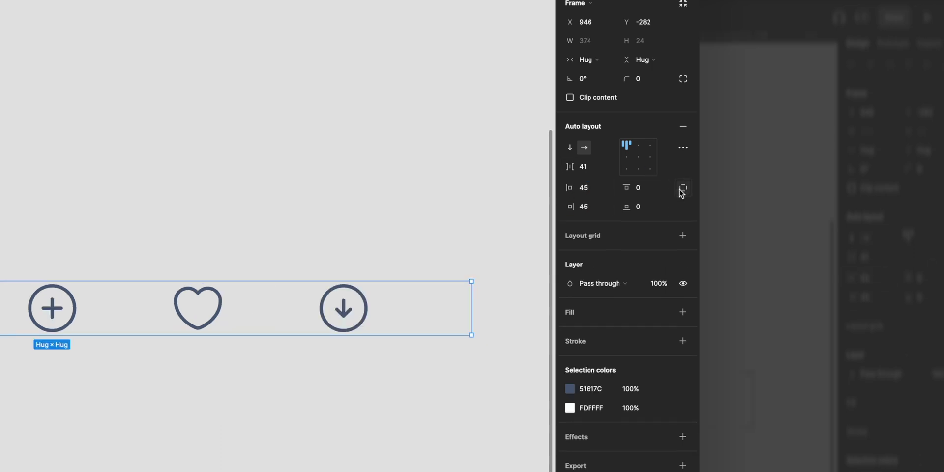
{"action": "type", "text": "16"}
{"action": "key", "text": "Tab"}
{"action": "type", "text": "4"}
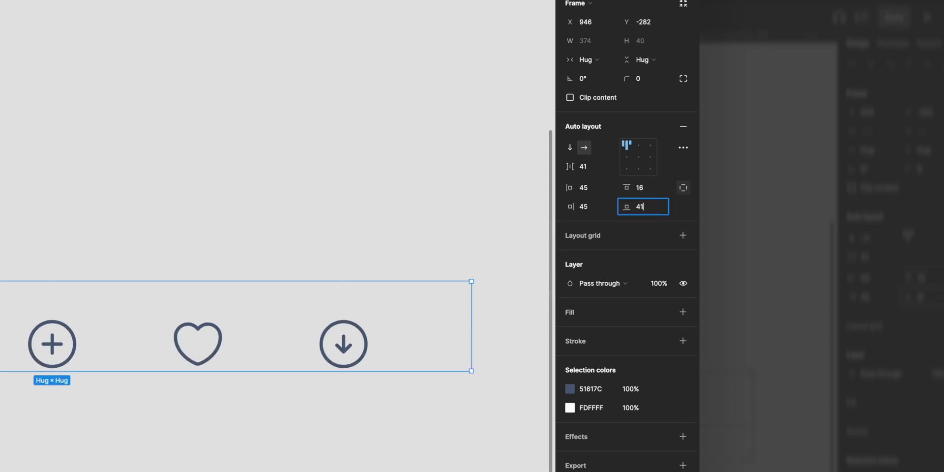
{"action": "key", "text": "Return"}
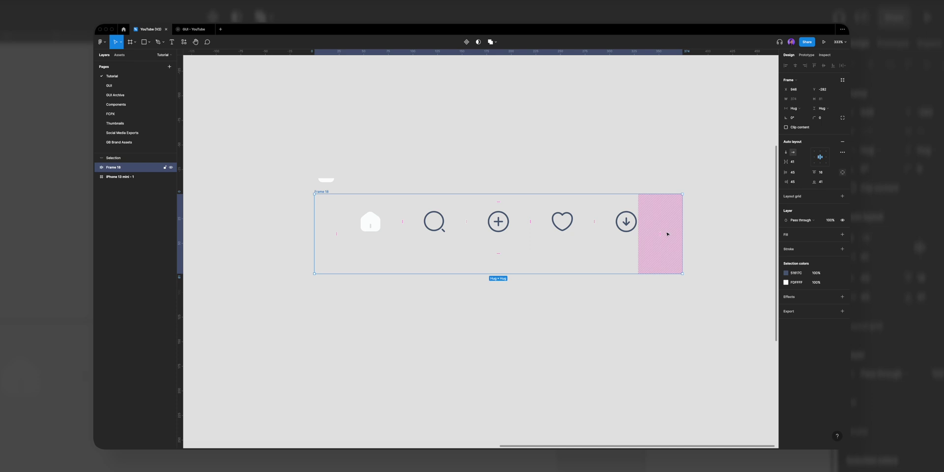
{"action": "scroll", "coordinate": [639, 222], "scroll_direction": "up", "scroll_amount": 2}
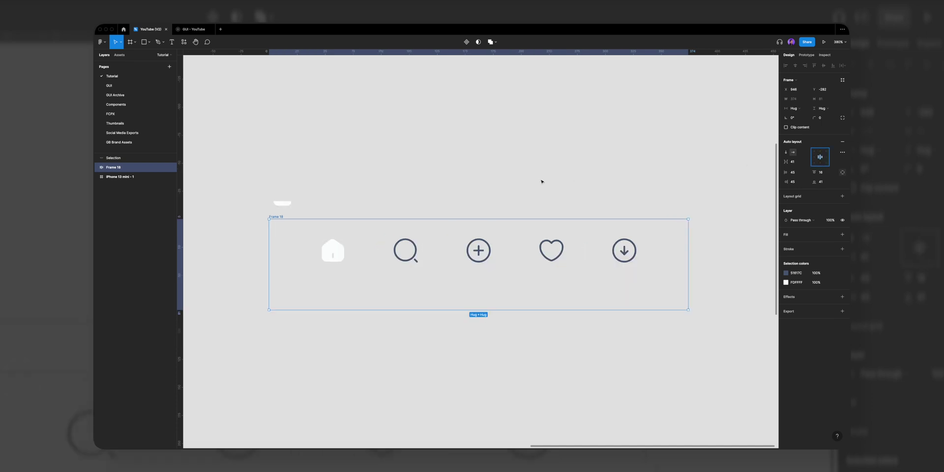
{"action": "scroll", "coordinate": [549, 180], "scroll_direction": "down", "scroll_amount": 3}
{"action": "mouse_move", "coordinate": [638, 231]}
{"action": "left_mouse_down"}
{"action": "mouse_move", "coordinate": [727, 236]}
{"action": "mouse_move", "coordinate": [619, 231]}
{"action": "mouse_move", "coordinate": [580, 248]}
{"action": "mouse_move", "coordinate": [720, 249]}
{"action": "left_mouse_up"}
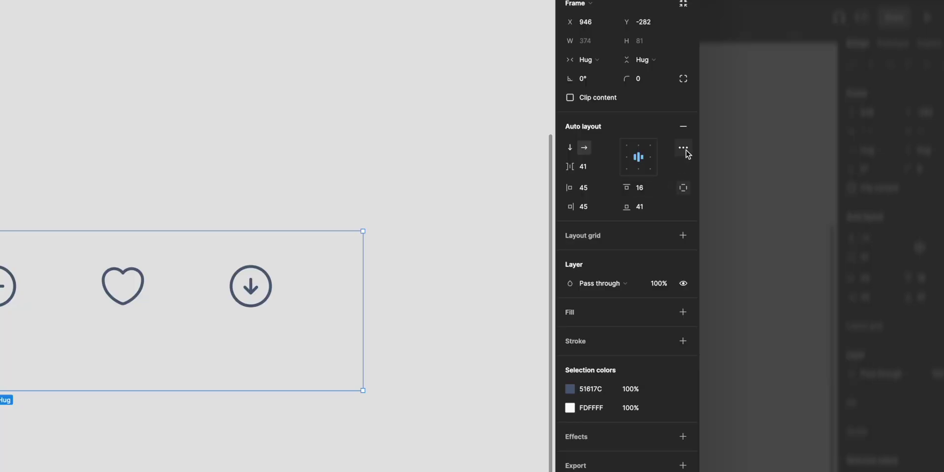
Switch Frame 18 to Space between spacing and stretch it to 453 wide.
{"action": "left_click", "coordinate": [684, 150]}
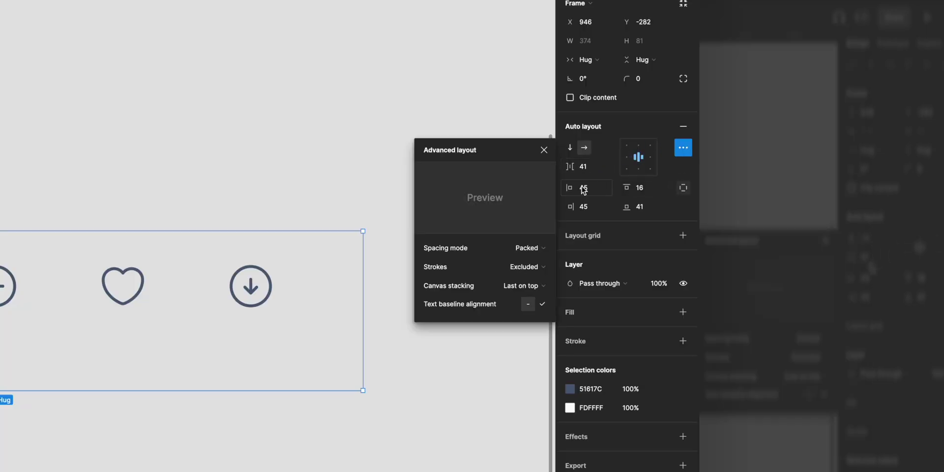
{"action": "left_click", "coordinate": [539, 251]}
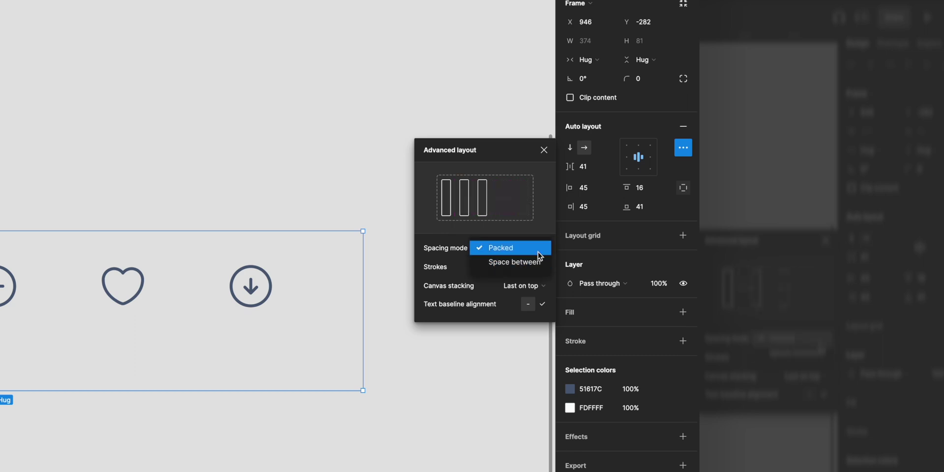
{"action": "left_click", "coordinate": [538, 262]}
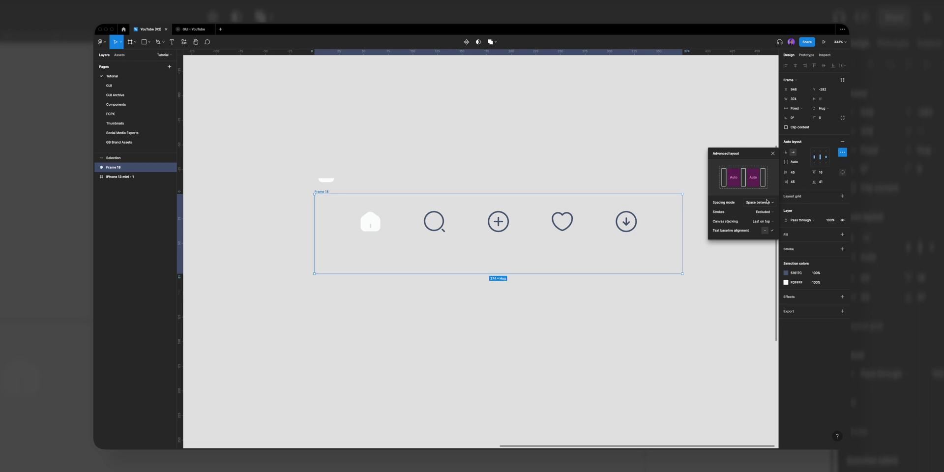
{"action": "left_click", "coordinate": [773, 154]}
{"action": "scroll", "coordinate": [615, 177], "scroll_direction": "down", "scroll_amount": 5}
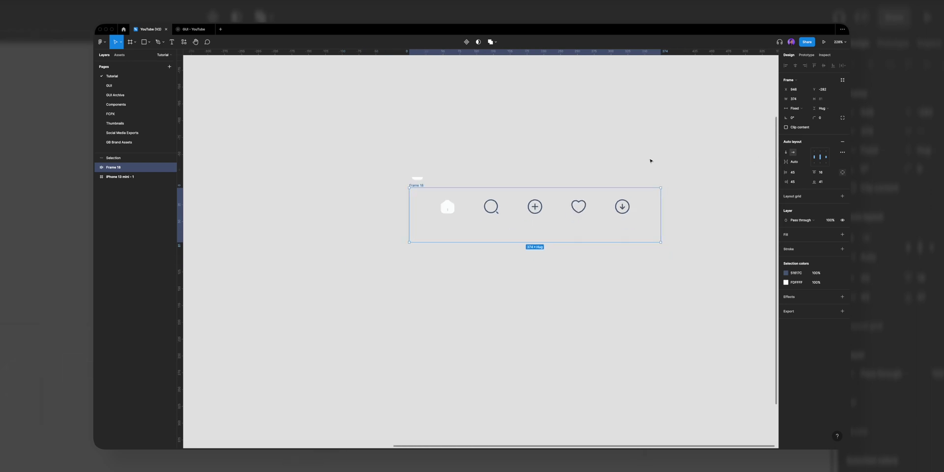
{"action": "left_click_drag", "start_coordinate": [619, 230], "coordinate": [724, 230]}
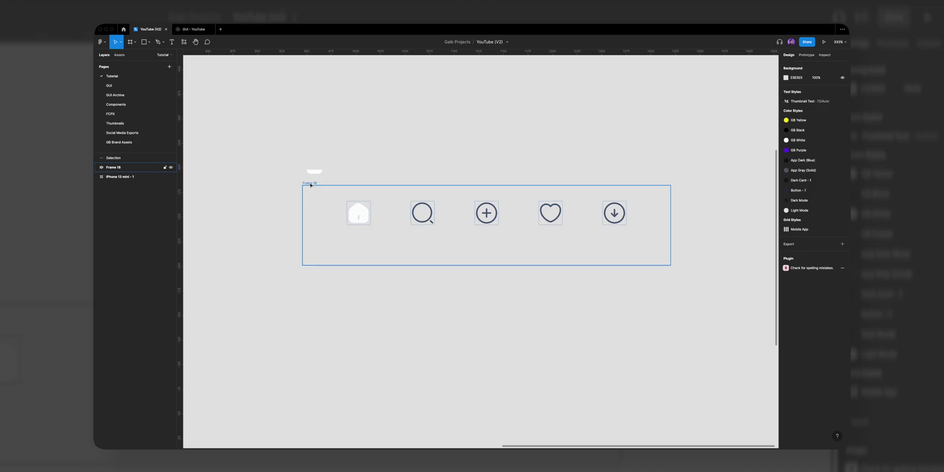
Give the nav bar frame, Frame 18, a white FFFFFF fill at 100%.
{"action": "left_click", "coordinate": [310, 186]}
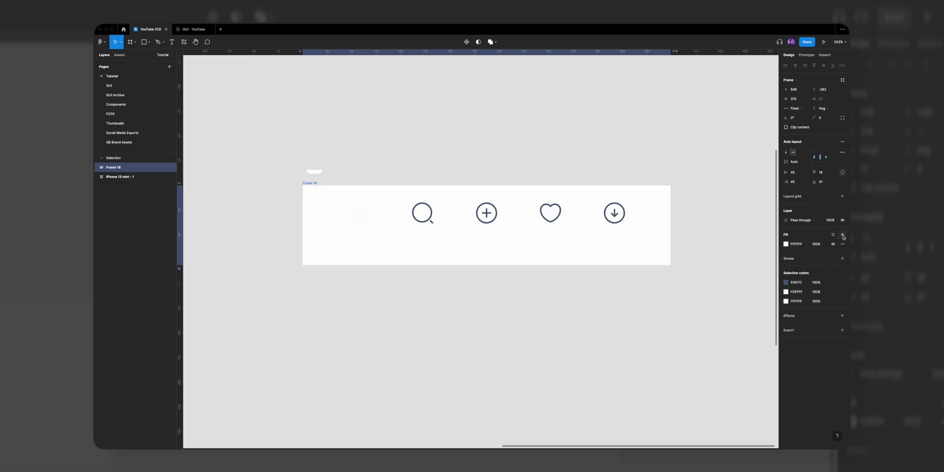
Change the nav bar fill to dark navy.
{"action": "left_click", "coordinate": [842, 235]}
{"action": "left_click", "coordinate": [785, 244]}
{"action": "left_click", "coordinate": [753, 329]}
{"action": "left_click_drag", "start_coordinate": [752, 275], "coordinate": [756, 311]}
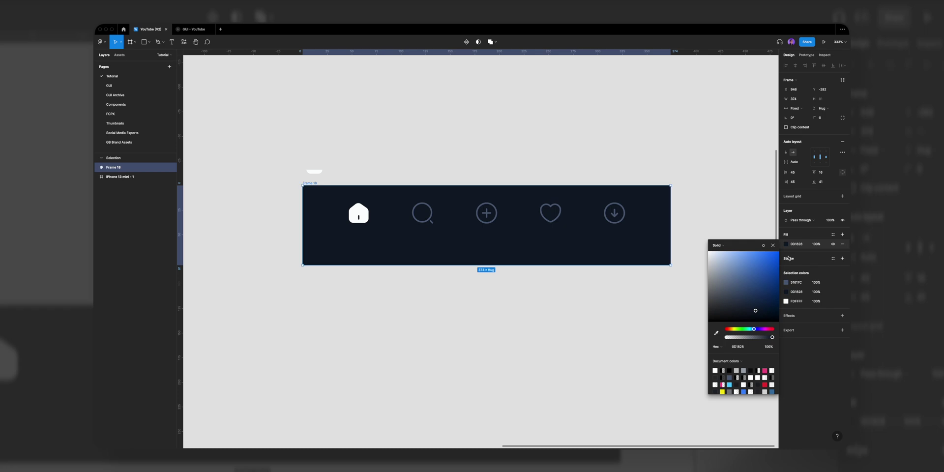
Add a deep blue stroke to the nav bar.
{"action": "left_click", "coordinate": [843, 258]}
{"action": "left_click", "coordinate": [785, 267]}
{"action": "left_click", "coordinate": [754, 353]}
{"action": "left_click", "coordinate": [765, 328]}
{"action": "left_click_drag", "start_coordinate": [766, 328], "coordinate": [766, 320]}
Round the nav bar's top corners with a 56 radius.
{"action": "left_click", "coordinate": [842, 119]}
{"action": "left_click", "coordinate": [801, 128]}
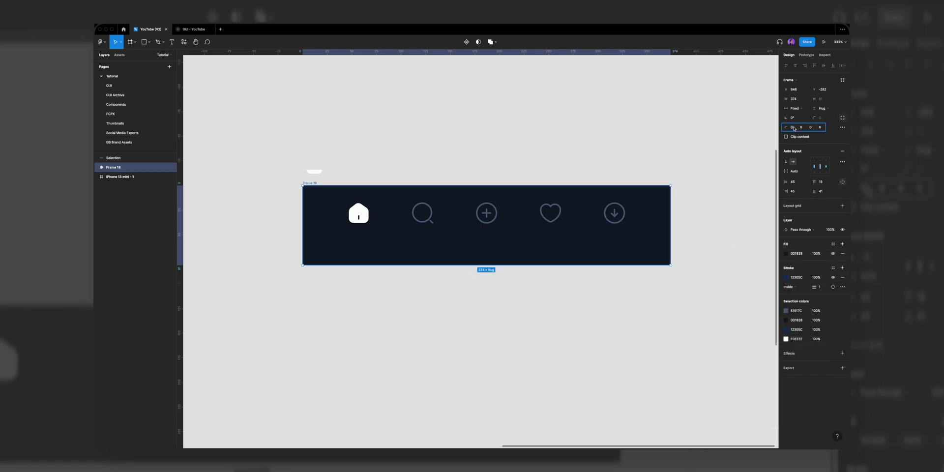
{"action": "type", "text": "56"}
{"action": "key", "text": "Return"}
{"action": "left_click_drag", "start_coordinate": [326, 138], "coordinate": [396, 214]}
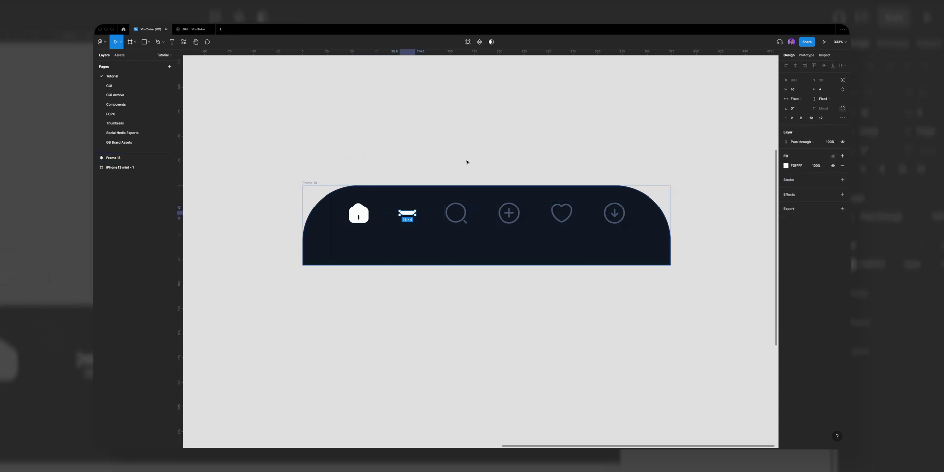
Set the white indicator bar to absolute position and place it above the home icon.
{"action": "key", "text": "Tab"}
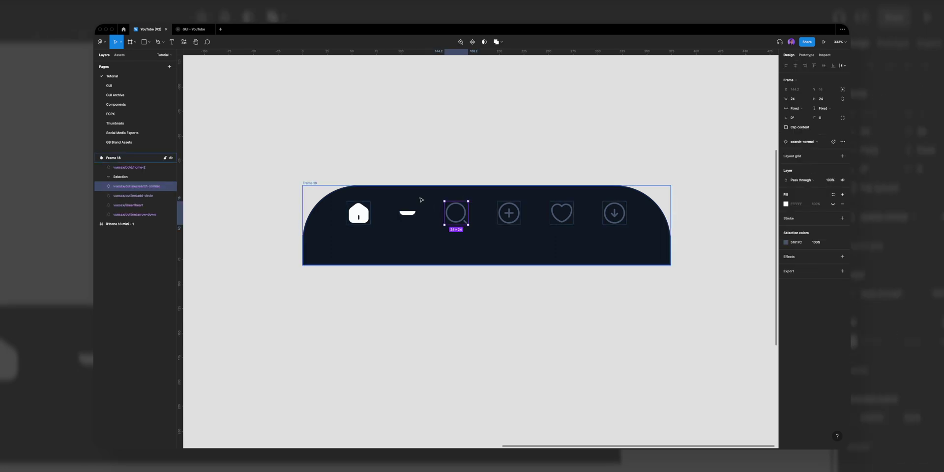
{"action": "left_click", "coordinate": [316, 184]}
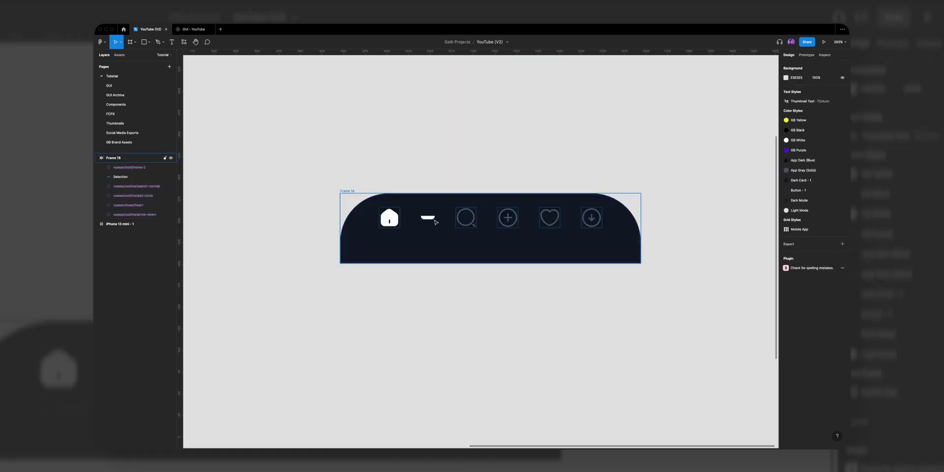
{"action": "left_click", "coordinate": [428, 217]}
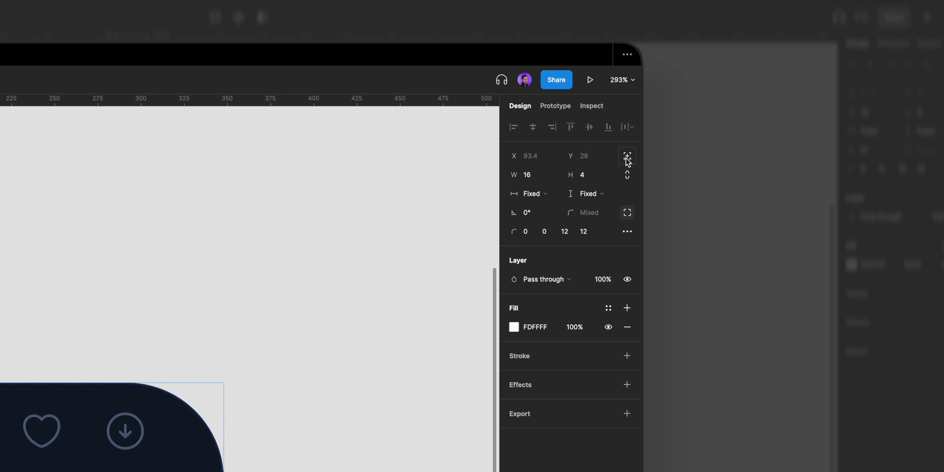
{"action": "left_click", "coordinate": [626, 157]}
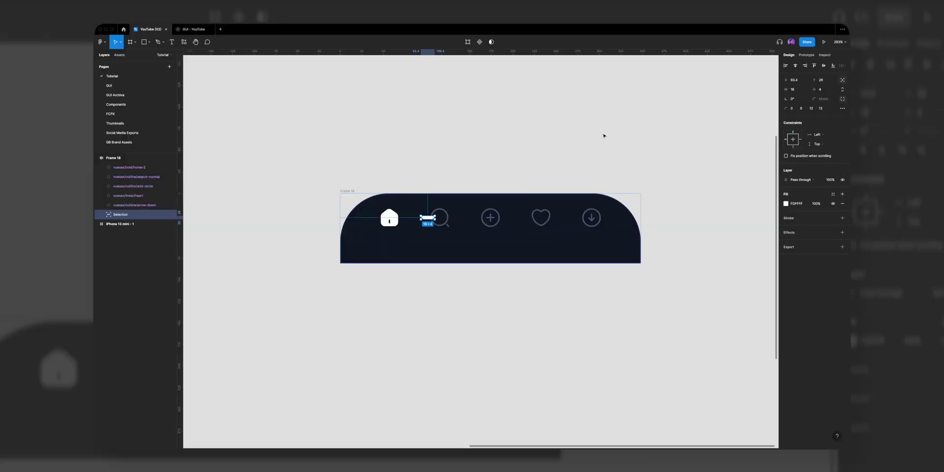
{"action": "left_click_drag", "start_coordinate": [431, 220], "coordinate": [523, 239]}
{"action": "left_click_drag", "start_coordinate": [454, 233], "coordinate": [393, 199]}
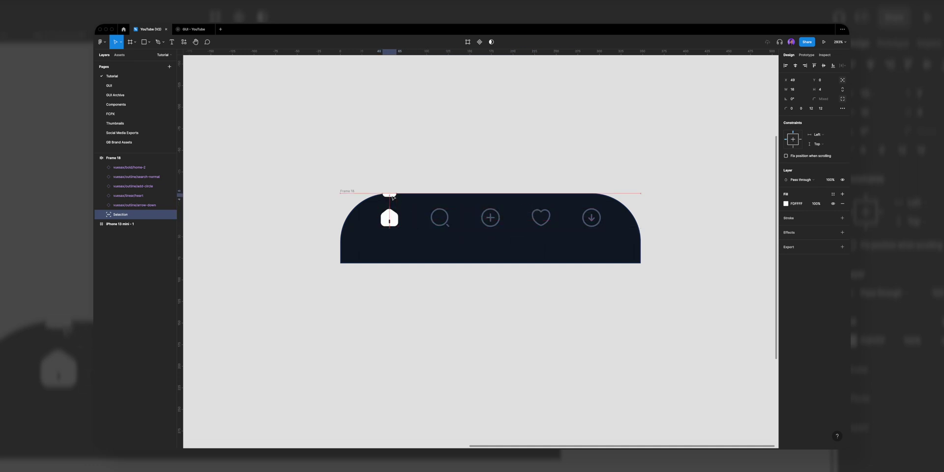
Zoom out and drop the nav bar at the bottom of the iPhone 13 mini screen.
{"action": "left_click", "coordinate": [439, 175]}
{"action": "key", "text": "shift+1"}
{"action": "left_click_drag", "start_coordinate": [540, 201], "coordinate": [328, 341]}
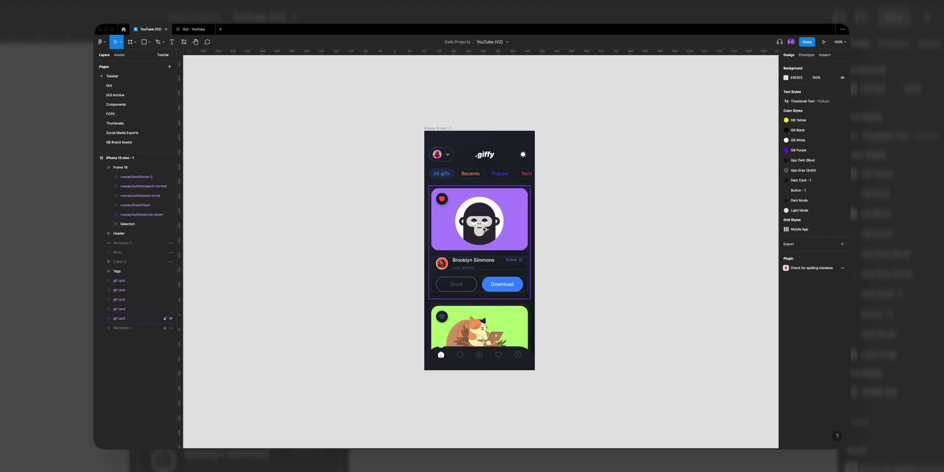
Duplicate a gif card out beside the phone and test resizing the copy.
{"action": "left_click_drag", "start_coordinate": [484, 229], "coordinate": [637, 232]}
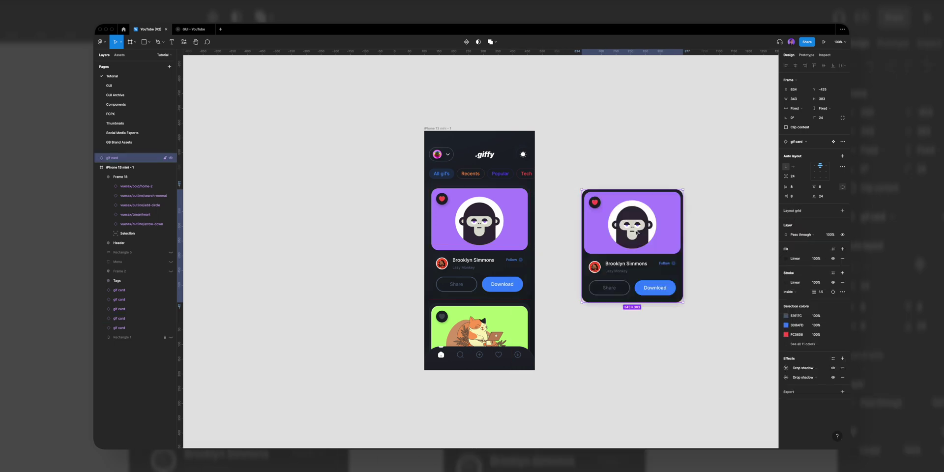
{"action": "scroll", "coordinate": [636, 232], "scroll_direction": "right", "scroll_amount": 5}
{"action": "left_click_drag", "start_coordinate": [592, 188], "coordinate": [585, 143]}
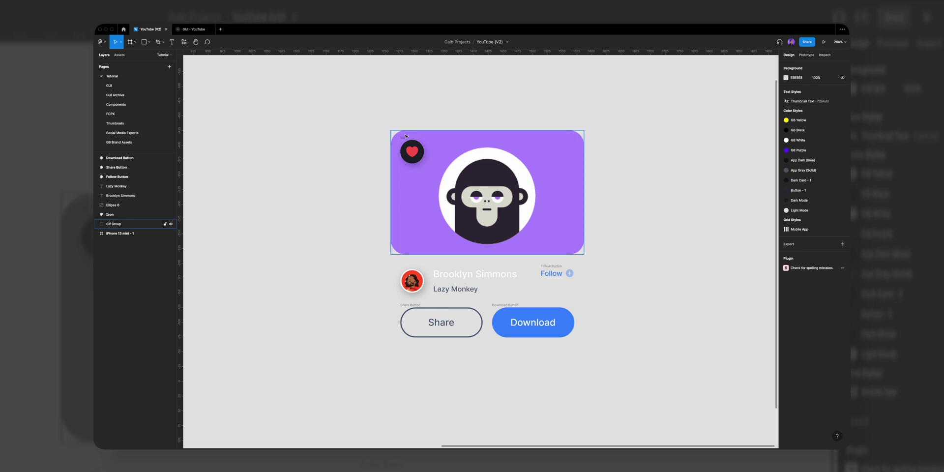
{"action": "left_click", "coordinate": [404, 139]}
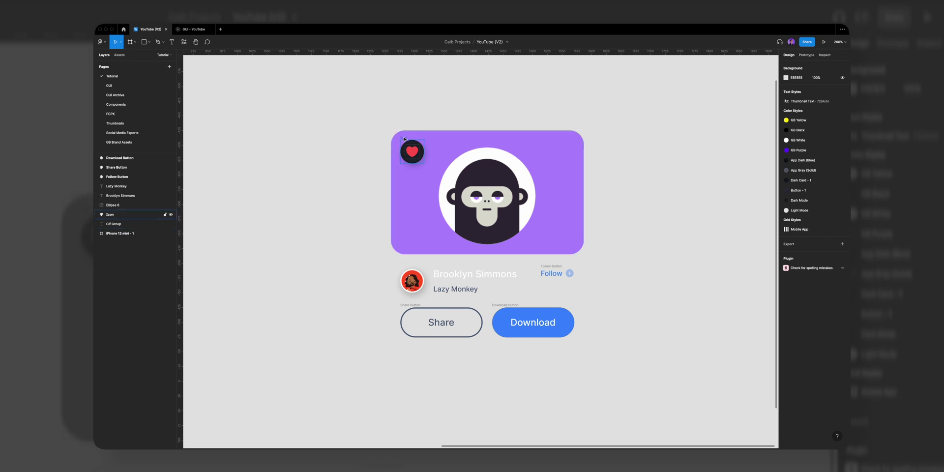
{"action": "left_click", "coordinate": [484, 156]}
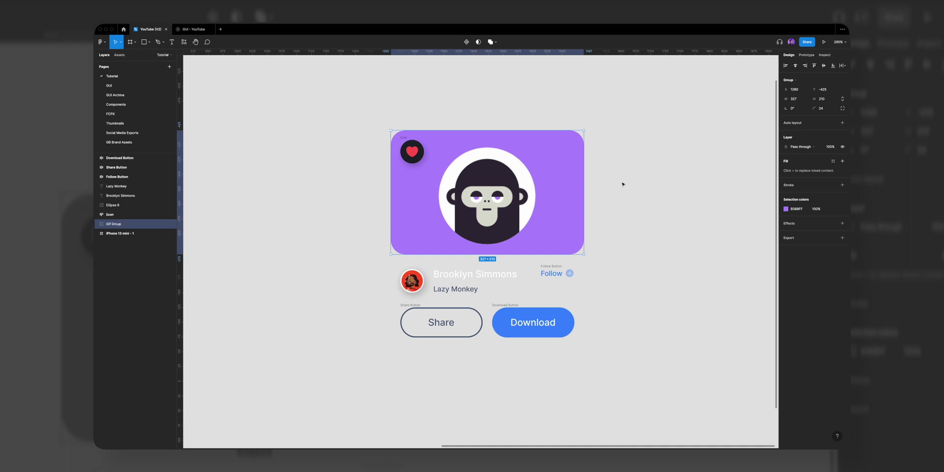
{"action": "left_click", "coordinate": [412, 281]}
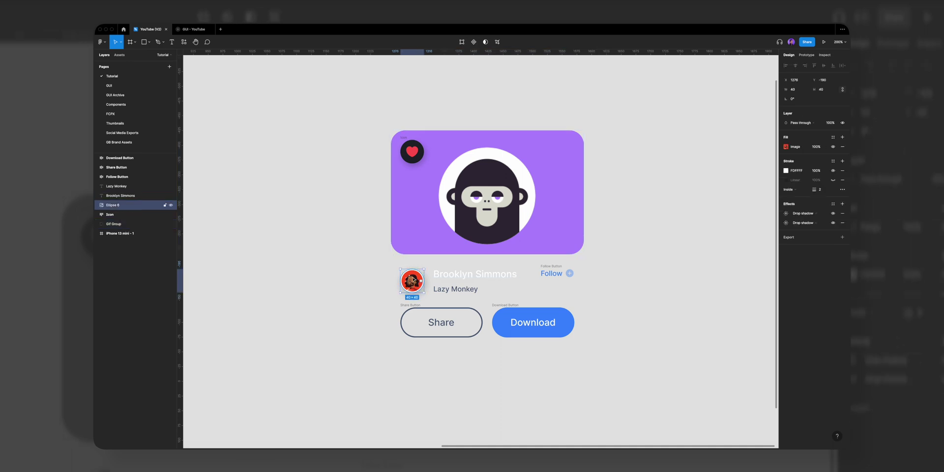
{"action": "left_click", "coordinate": [442, 274]}
{"action": "left_click", "coordinate": [452, 288]}
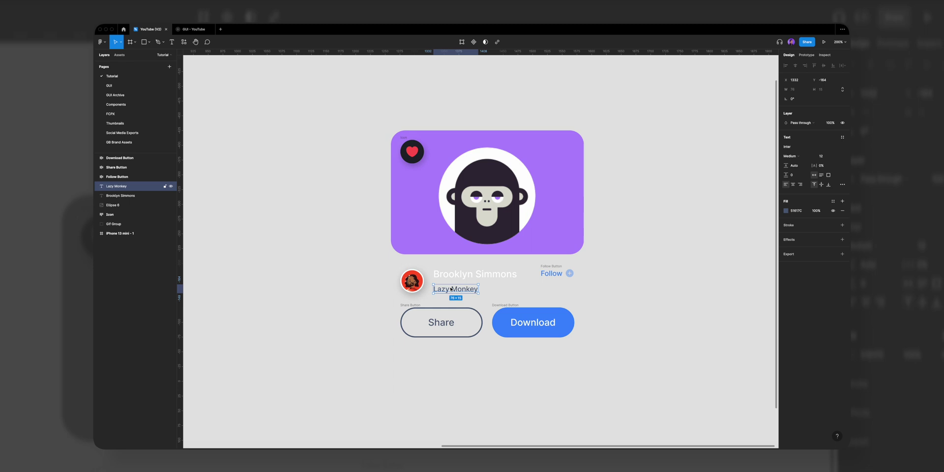
{"action": "left_click", "coordinate": [543, 269]}
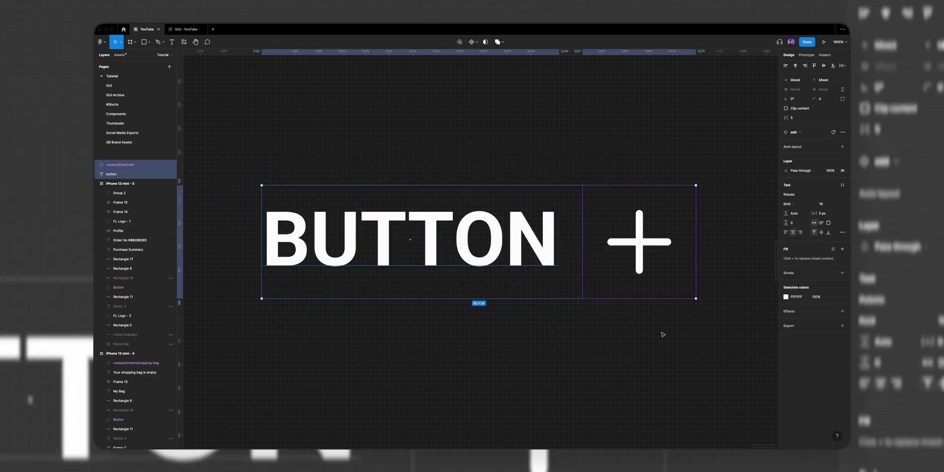
Select the heart icon and GIF image and wrap them in auto layout Frame 19.
{"action": "key", "text": "shift+a"}
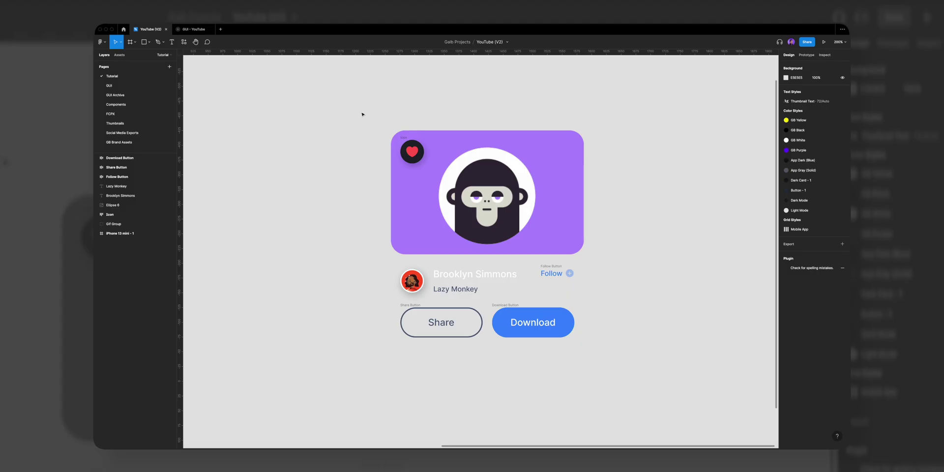
{"action": "left_click_drag", "start_coordinate": [358, 111], "coordinate": [600, 261]}
{"action": "key", "text": "shift+a"}
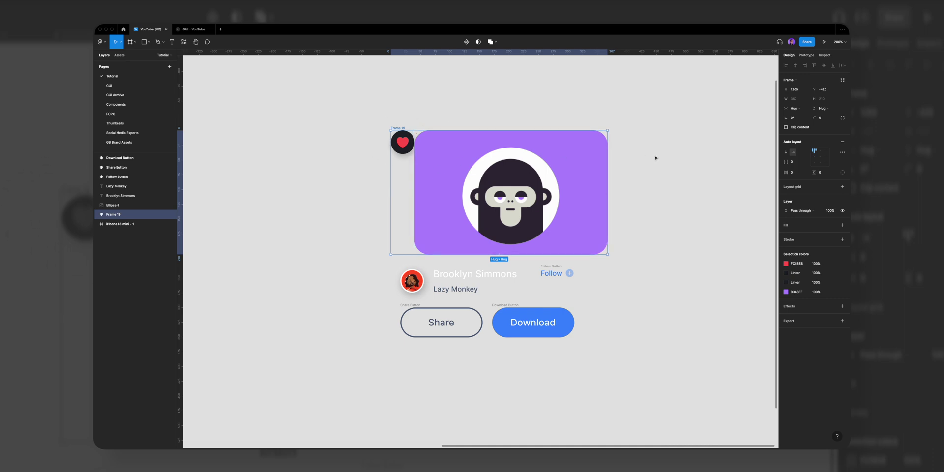
Set the heart icon to absolute position and pin it on the image's corner.
{"action": "left_click", "coordinate": [403, 137]}
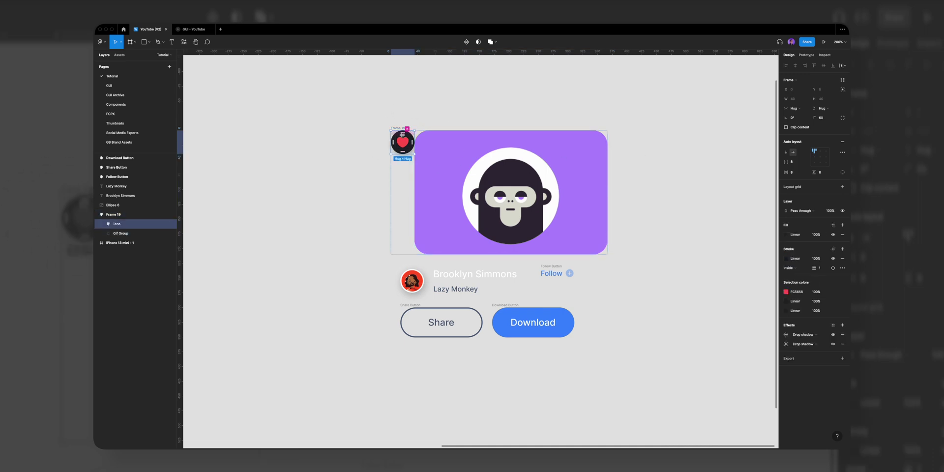
{"action": "left_click", "coordinate": [842, 90]}
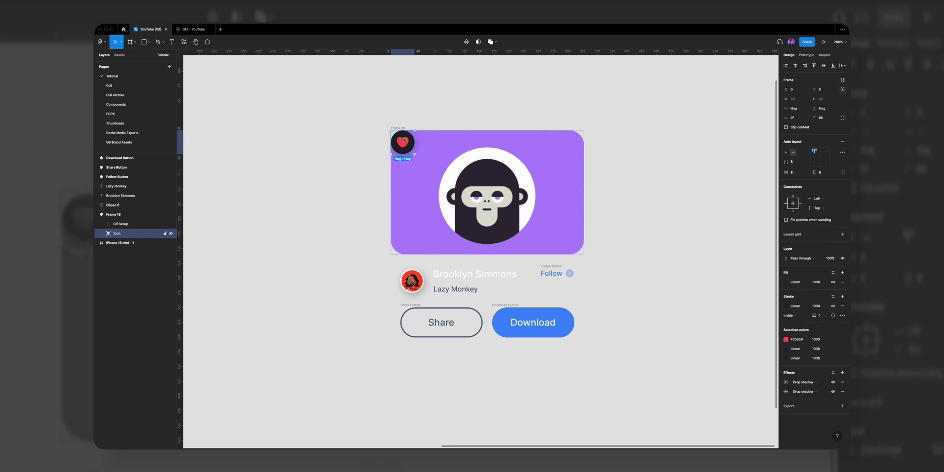
{"action": "left_click_drag", "start_coordinate": [404, 140], "coordinate": [410, 147]}
{"action": "key", "text": "alt"}
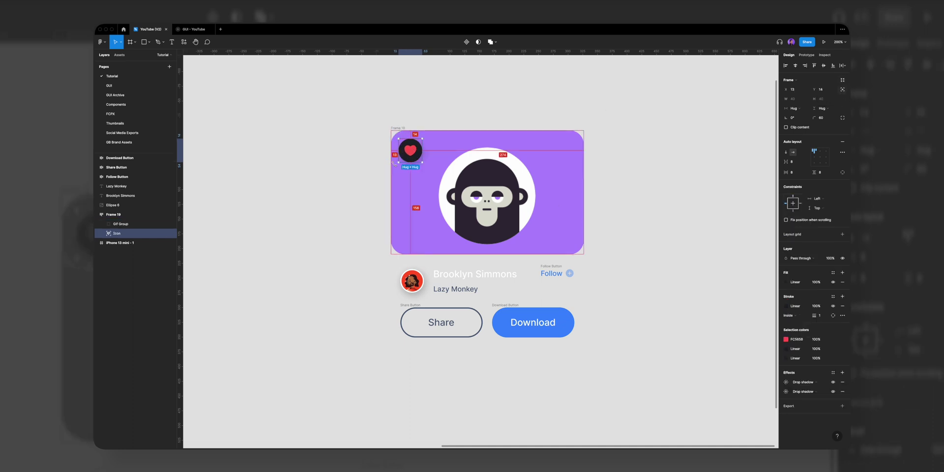
{"action": "key", "text": "Right"}
{"action": "key", "text": "Right"}
{"action": "key", "text": "Right"}
{"action": "key", "text": "Down"}
{"action": "key", "text": "Down"}
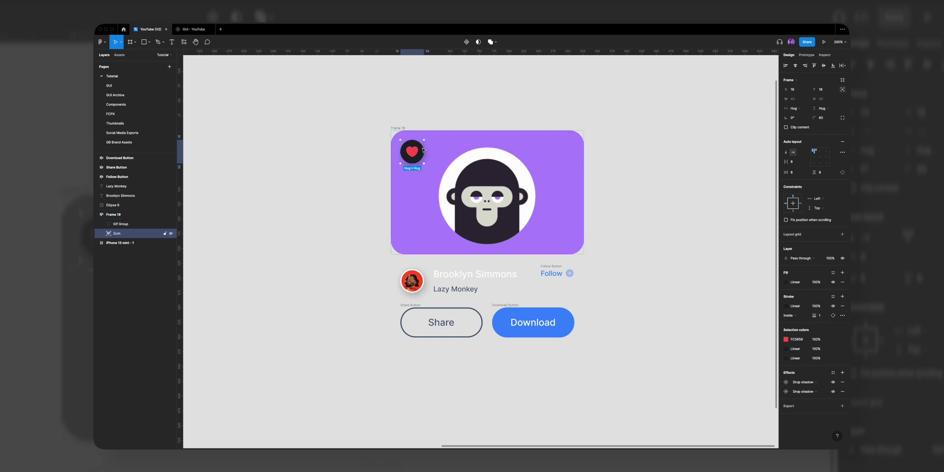
Test-resize the image frame and the neighbouring gif card, undoing both changes.
{"action": "scroll", "coordinate": [404, 161], "scroll_direction": "down", "scroll_amount": 3}
{"action": "key", "text": "Escape"}
{"action": "left_click_drag", "start_coordinate": [497, 165], "coordinate": [491, 142]}
{"action": "key", "text": "ctrl+z"}
{"action": "key", "text": "Tab"}
{"action": "mouse_move", "coordinate": [653, 162]}
{"action": "left_mouse_down"}
{"action": "mouse_move", "coordinate": [708, 133]}
{"action": "mouse_move", "coordinate": [667, 158]}
{"action": "mouse_move", "coordinate": [642, 158]}
{"action": "left_mouse_up"}
{"action": "key", "text": "ctrl+z"}
Set the GIF Group to Fill container in width and height, then enlarge Frame 19.
{"action": "left_click", "coordinate": [442, 177]}
{"action": "key", "text": "shift+2"}
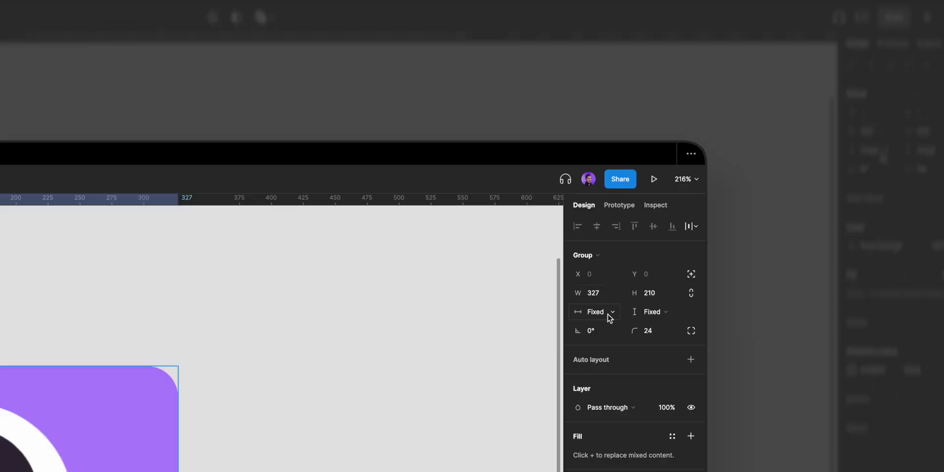
{"action": "left_click", "coordinate": [609, 318]}
{"action": "left_click", "coordinate": [621, 326]}
{"action": "left_click", "coordinate": [659, 314]}
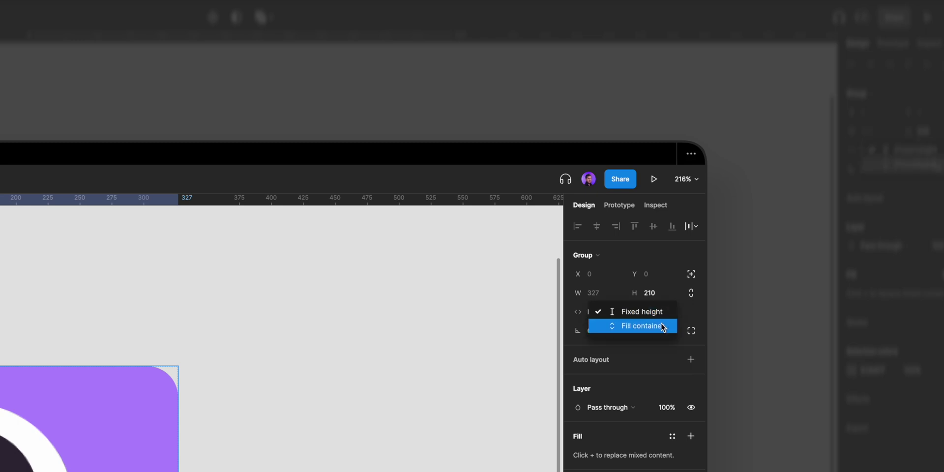
{"action": "left_click", "coordinate": [654, 331]}
{"action": "left_click_drag", "start_coordinate": [586, 132], "coordinate": [565, 137]}
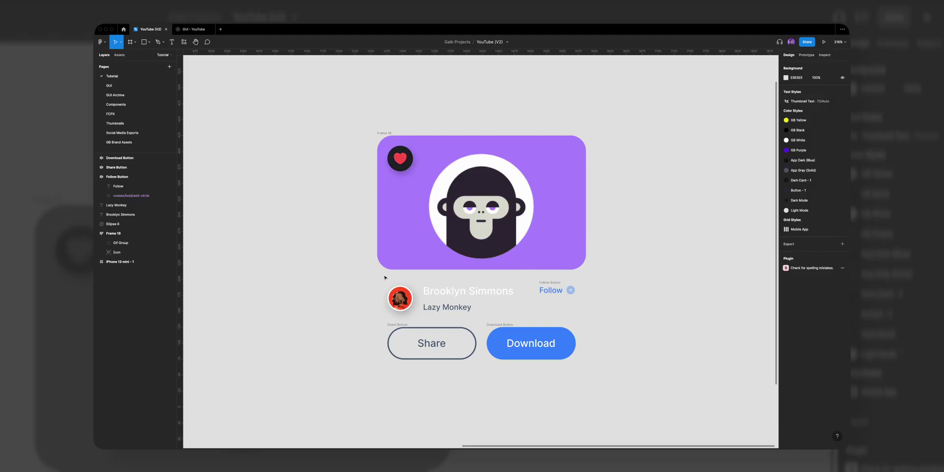
Marquee-select the avatar ellipse, both name text layers and the Follow button together.
{"action": "left_click_drag", "start_coordinate": [385, 278], "coordinate": [583, 316]}
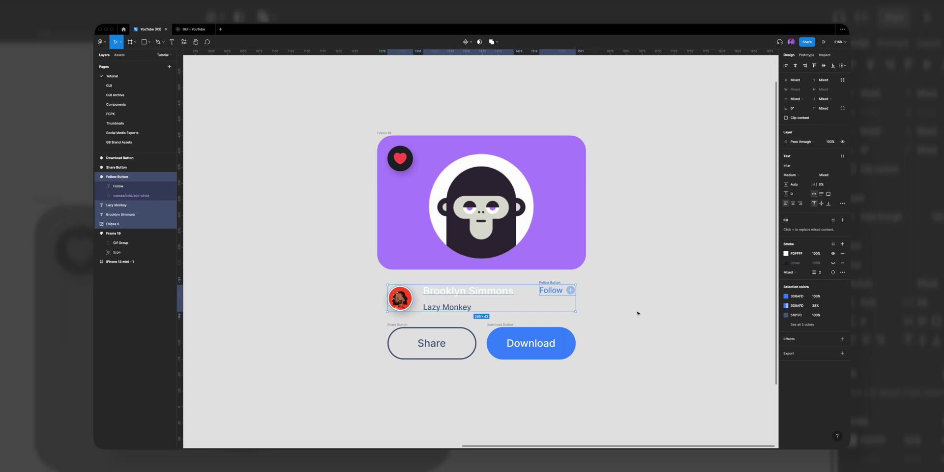
Stack the two name text layers in their own auto layout frame.
{"action": "scroll", "coordinate": [474, 331], "scroll_direction": "up", "scroll_amount": 5}
{"action": "left_click", "coordinate": [268, 226]}
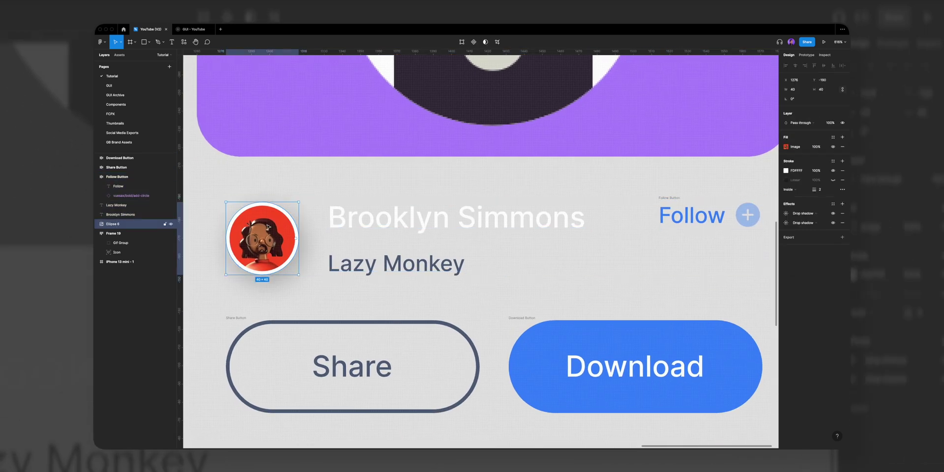
{"action": "key", "text": "shift+Tab"}
{"action": "key", "text": "shift+Tab"}
{"action": "key", "text": "shift+Tab"}
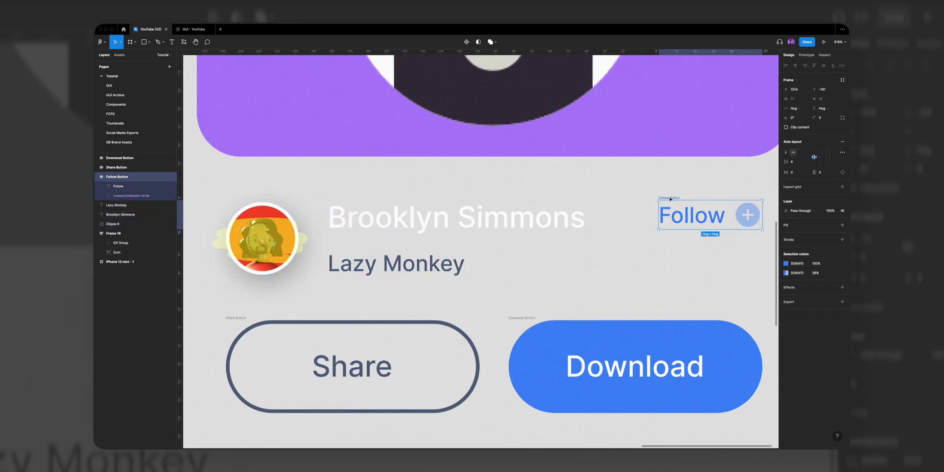
{"action": "scroll", "coordinate": [509, 175], "scroll_direction": "down", "scroll_amount": 5}
{"action": "left_click_drag", "start_coordinate": [410, 248], "coordinate": [477, 284]}
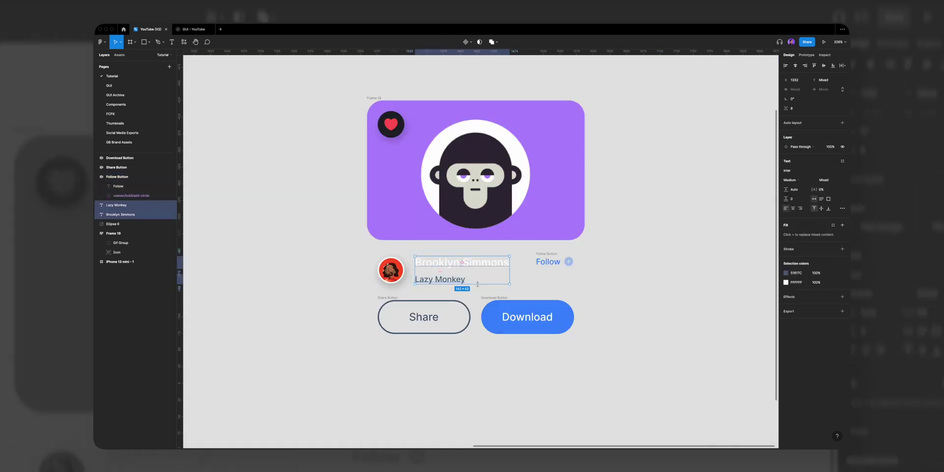
{"action": "key", "text": "shift+a"}
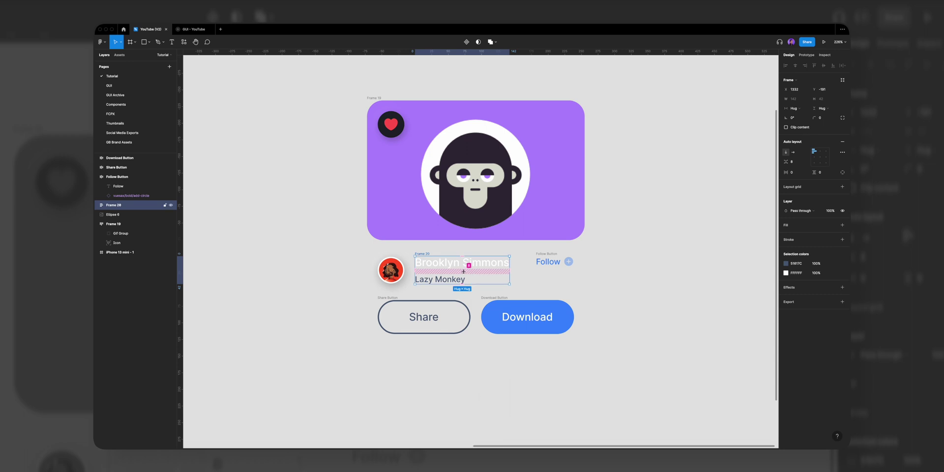
Wrap the avatar and the name frame in auto layout Frame 21 and widen its gap.
{"action": "left_click_drag", "start_coordinate": [387, 264], "coordinate": [383, 265]}
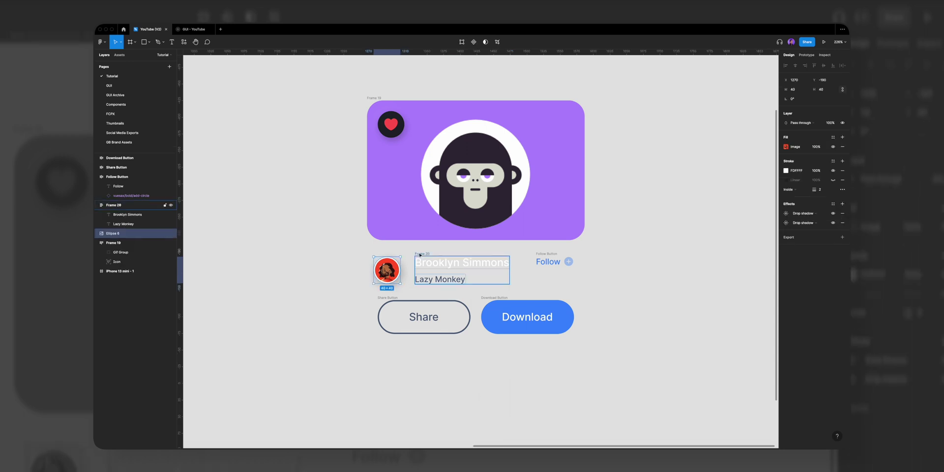
{"action": "left_click", "coordinate": [419, 255], "text": "shift"}
{"action": "key", "text": "shift+a"}
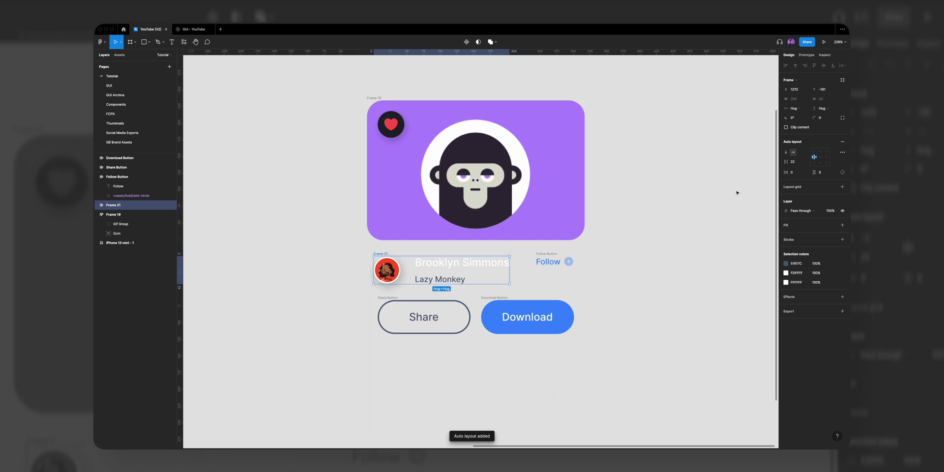
{"action": "left_click_drag", "start_coordinate": [406, 271], "coordinate": [406, 272]}
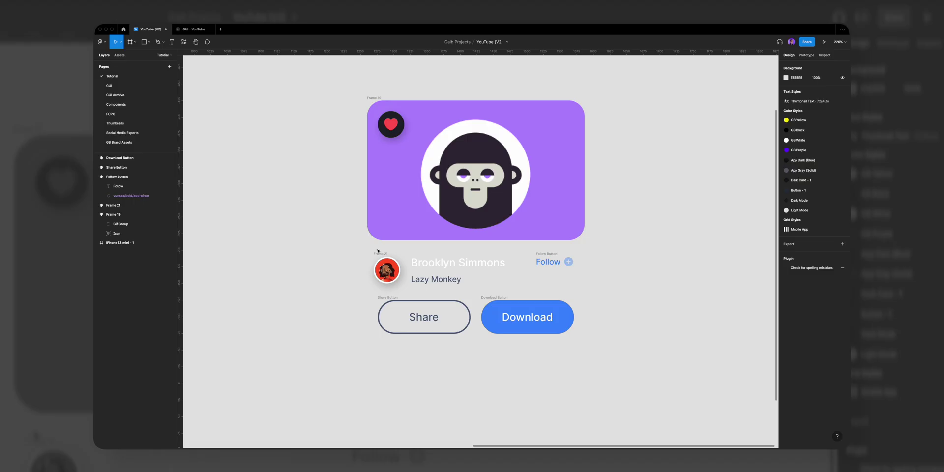
Wrap Frame 21 and the Follow button in one auto layout row.
{"action": "left_click", "coordinate": [496, 256]}
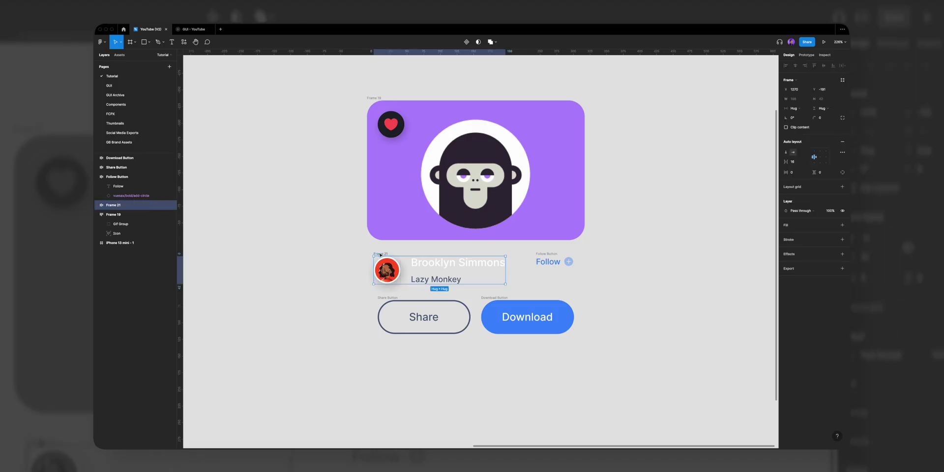
{"action": "left_click", "coordinate": [541, 255], "text": "shift"}
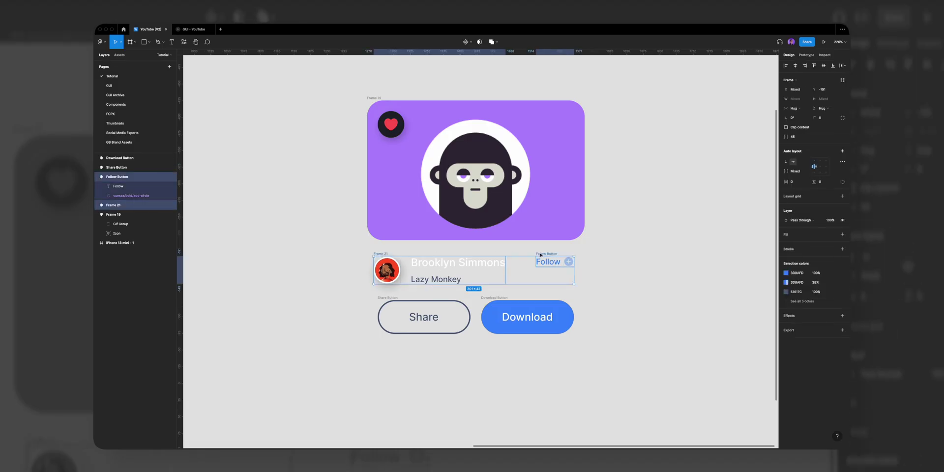
{"action": "key", "text": "shift+a"}
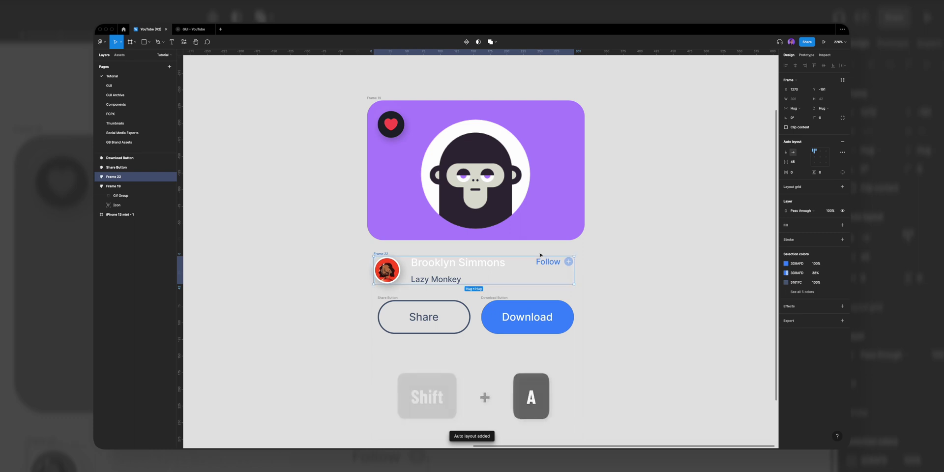
{"action": "mouse_move", "coordinate": [589, 272]}
{"action": "left_mouse_down"}
{"action": "mouse_move", "coordinate": [694, 272]}
{"action": "mouse_move", "coordinate": [600, 274]}
{"action": "left_mouse_up"}
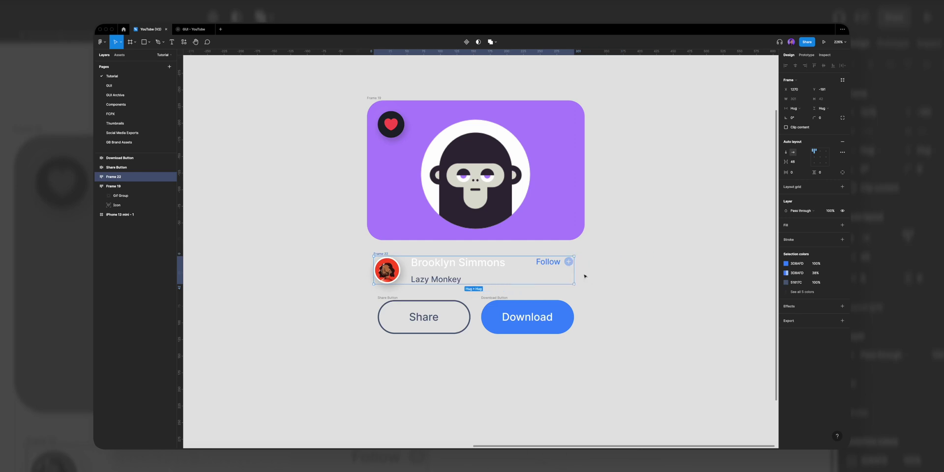
Set the row's spacing mode to Space between, widen it, and add 16 left padding.
{"action": "left_click", "coordinate": [842, 152]}
{"action": "left_click_drag", "start_coordinate": [756, 154], "coordinate": [647, 242]}
{"action": "left_click", "coordinate": [654, 291]}
{"action": "left_click", "coordinate": [650, 299]}
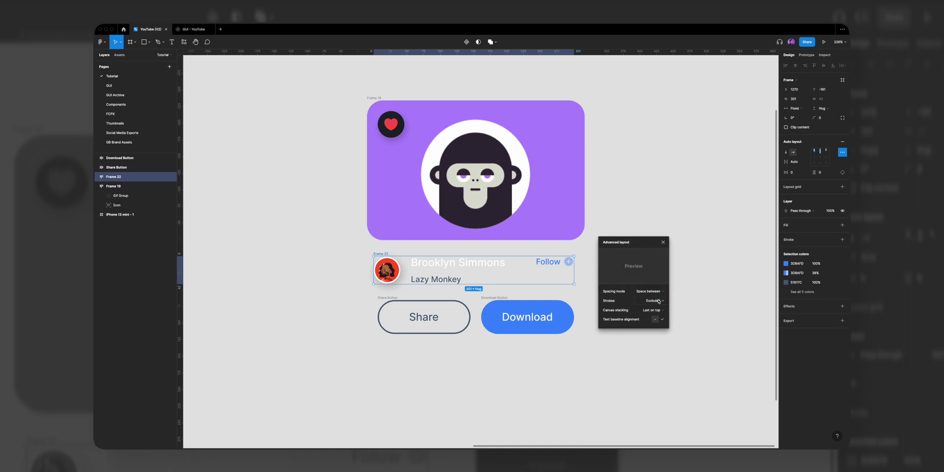
{"action": "left_click", "coordinate": [663, 243]}
{"action": "left_click_drag", "start_coordinate": [573, 274], "coordinate": [615, 276]}
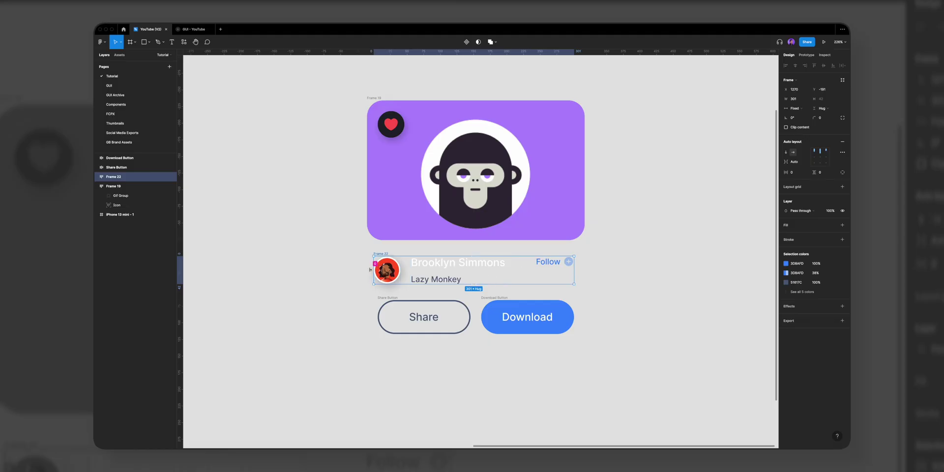
{"action": "left_click_drag", "start_coordinate": [372, 269], "coordinate": [382, 269]}
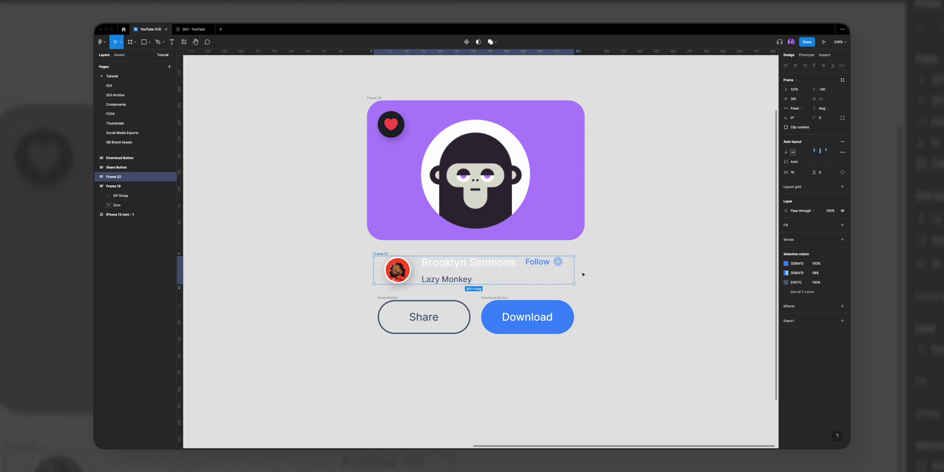
{"action": "left_click_drag", "start_coordinate": [350, 290], "coordinate": [623, 357]}
{"action": "left_click", "coordinate": [589, 319]}
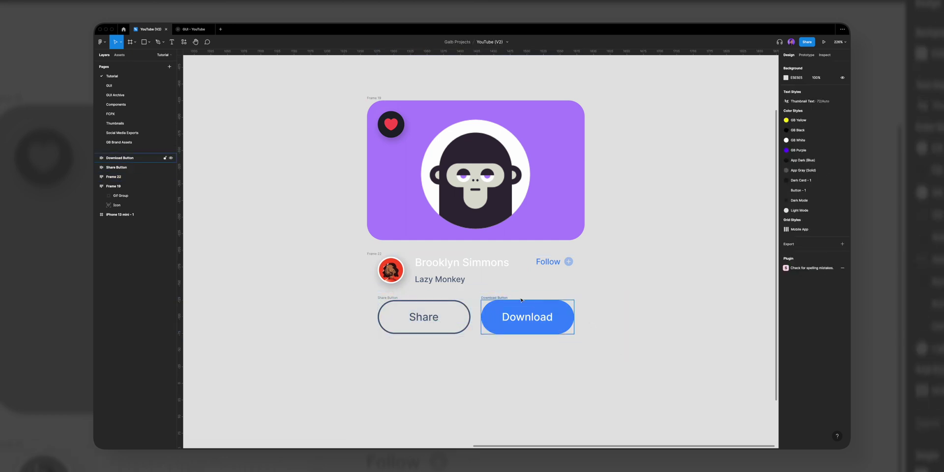
Test stretching the Download button, undo it, and stretch the nav bar to watch icons respace.
{"action": "left_click", "coordinate": [497, 298]}
{"action": "left_click_drag", "start_coordinate": [572, 315], "coordinate": [655, 319]}
{"action": "key", "text": "ctrl+z"}
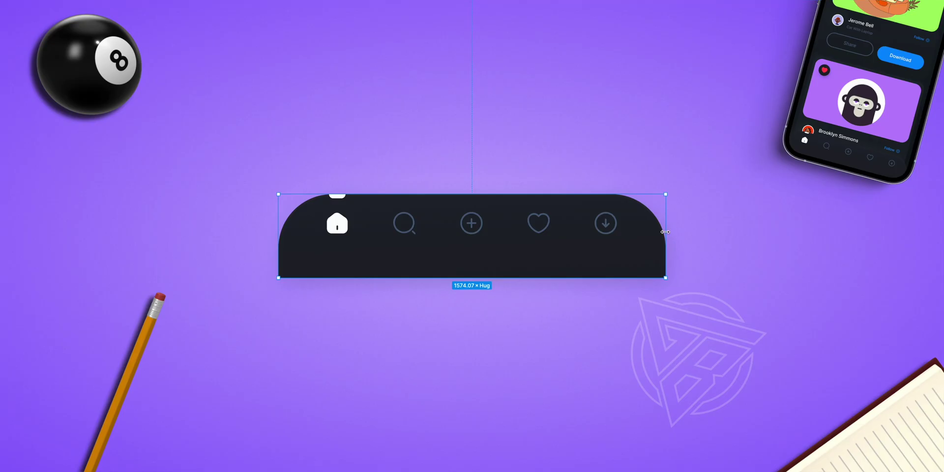
{"action": "left_click_drag", "start_coordinate": [664, 232], "coordinate": [776, 223]}
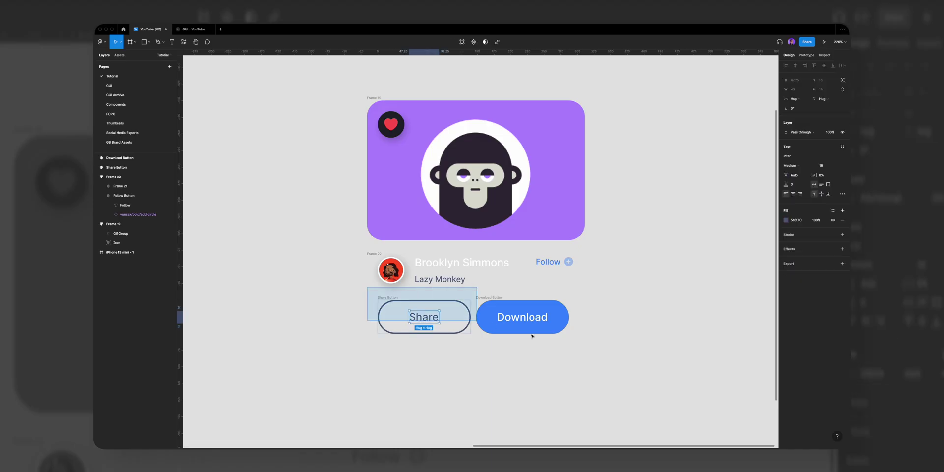
Put Share and Download in auto layout Frame 23 with 16 spacing and widen it.
{"action": "left_click_drag", "start_coordinate": [532, 336], "coordinate": [630, 357]}
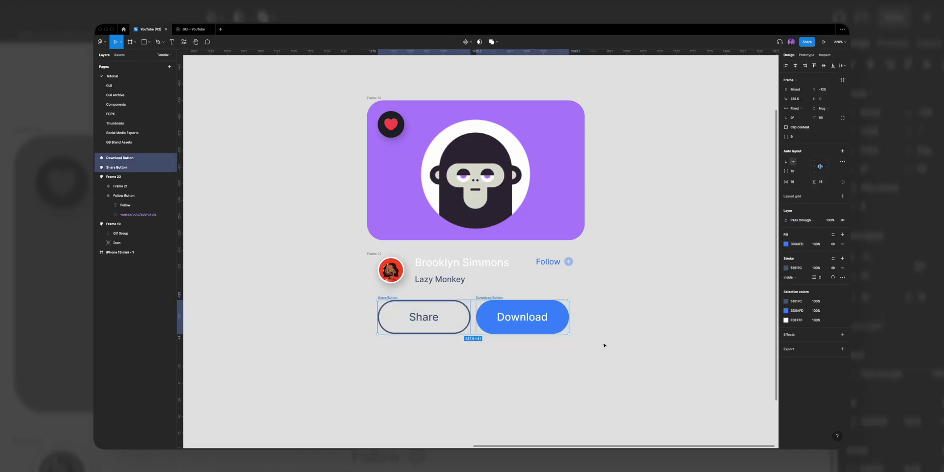
{"action": "left_click", "coordinate": [843, 151]}
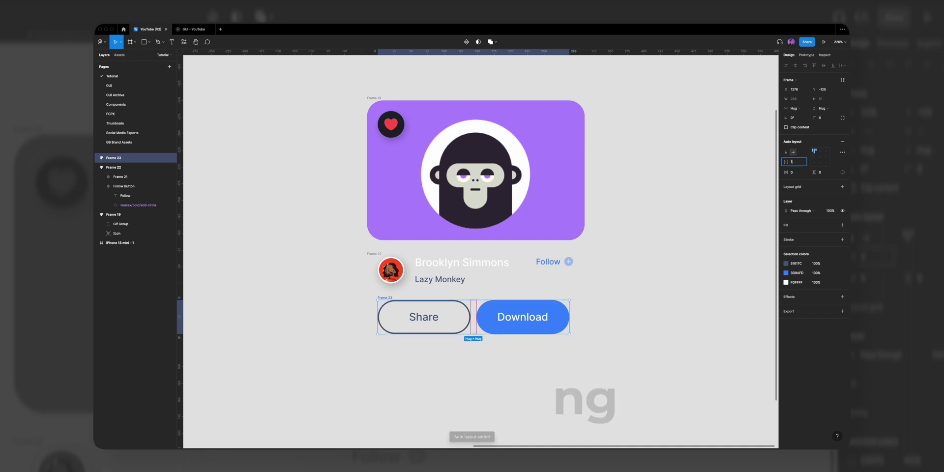
{"action": "type", "text": "16"}
{"action": "key", "text": "Return"}
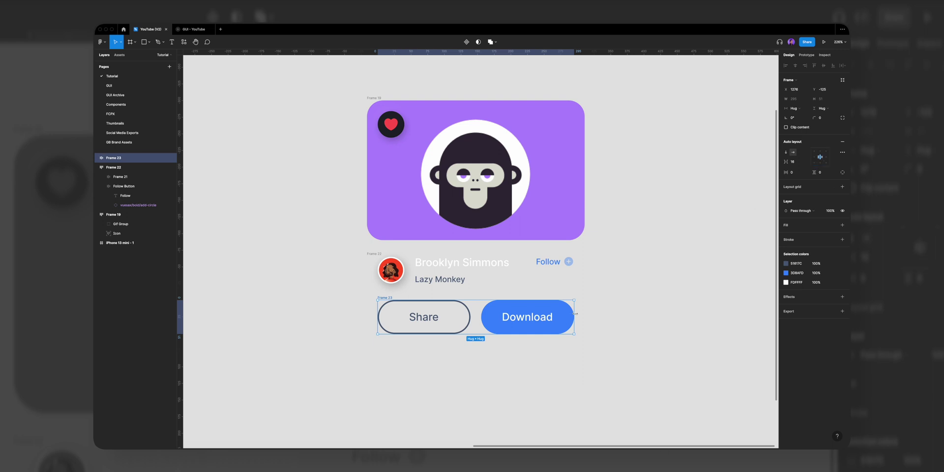
{"action": "left_click_drag", "start_coordinate": [576, 313], "coordinate": [611, 326]}
{"action": "double_click", "coordinate": [611, 326]}
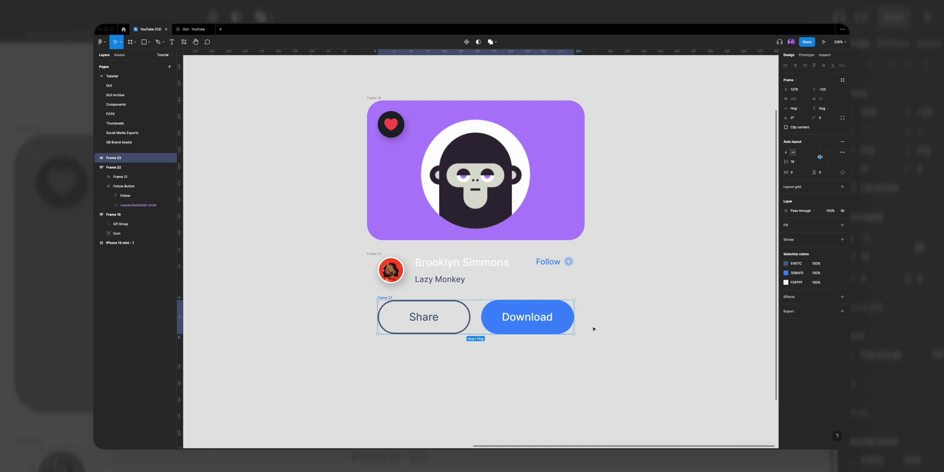
Set the Share button's width to Fill container.
{"action": "left_click", "coordinate": [450, 310]}
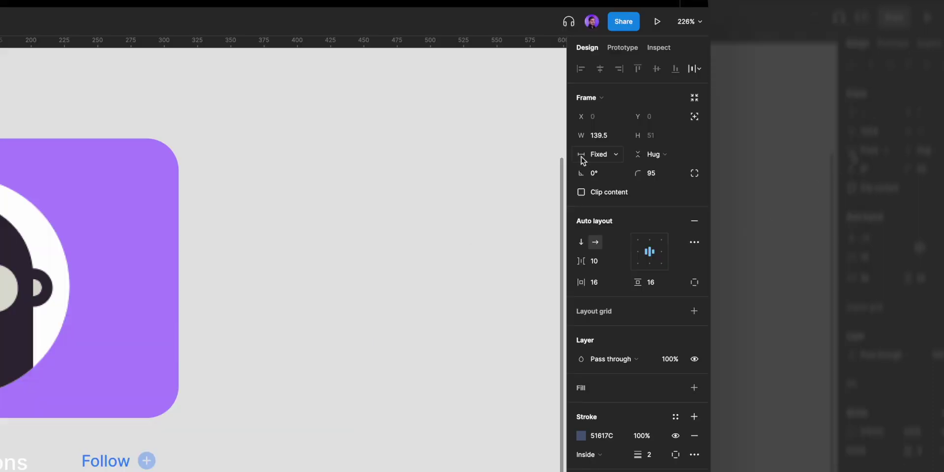
{"action": "left_click", "coordinate": [606, 155]}
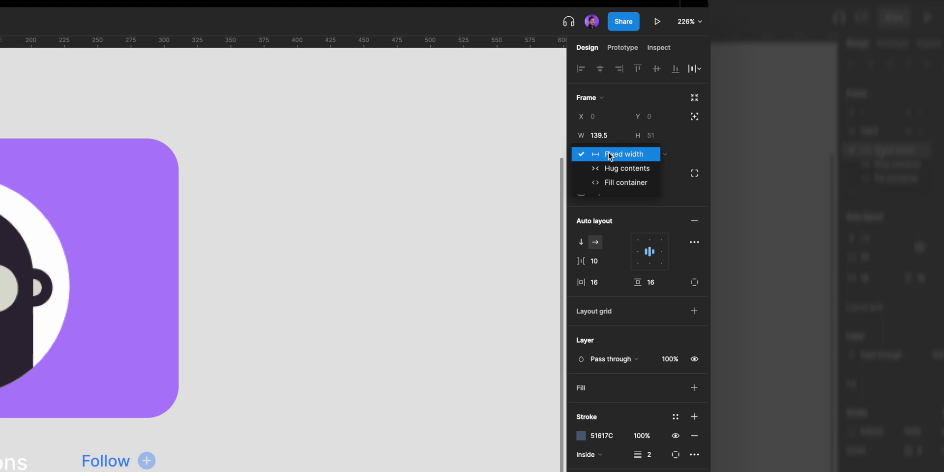
{"action": "left_click", "coordinate": [619, 182]}
{"action": "key", "text": "shift+Return"}
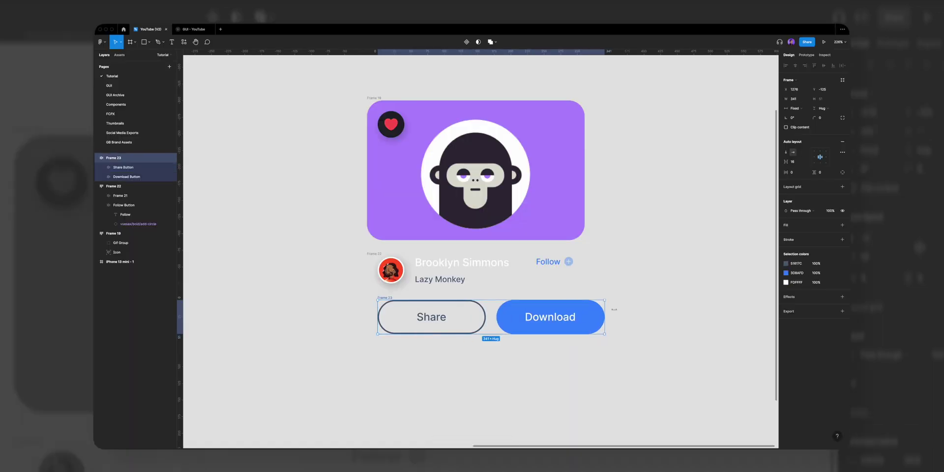